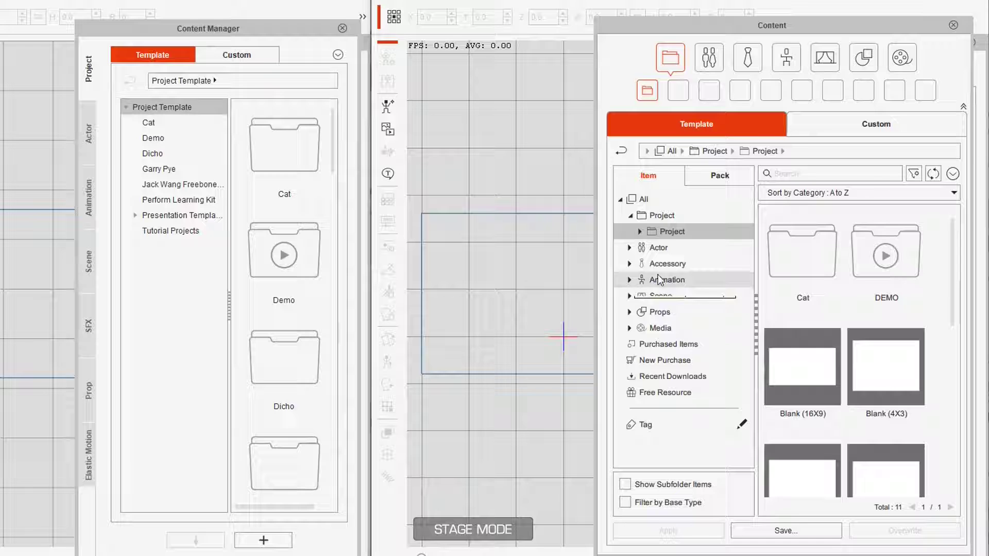
# Switch the content library to Pack view and filter it to New Purchase packs
pyautogui.click(723, 180)
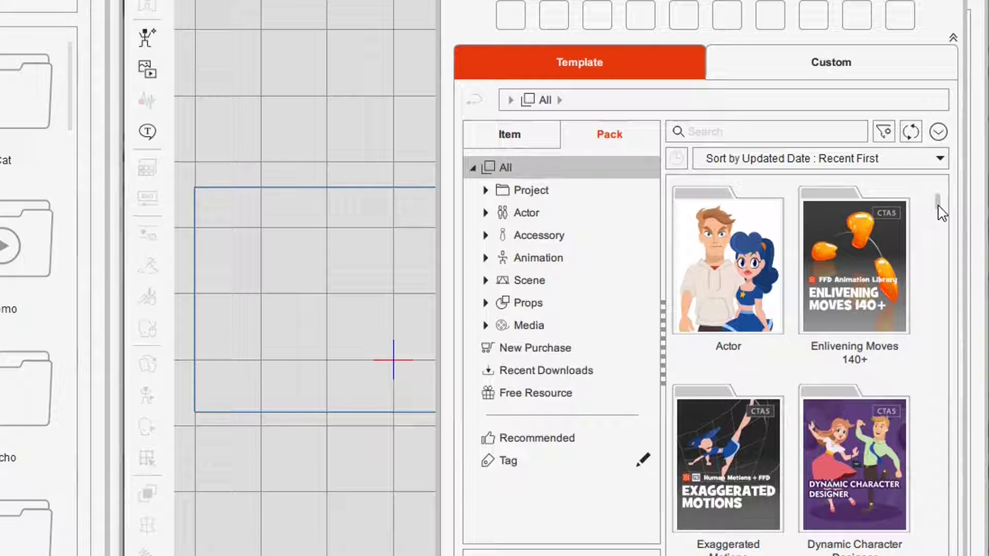
pyautogui.moveTo(938, 206); pyautogui.dragTo(935, 231)
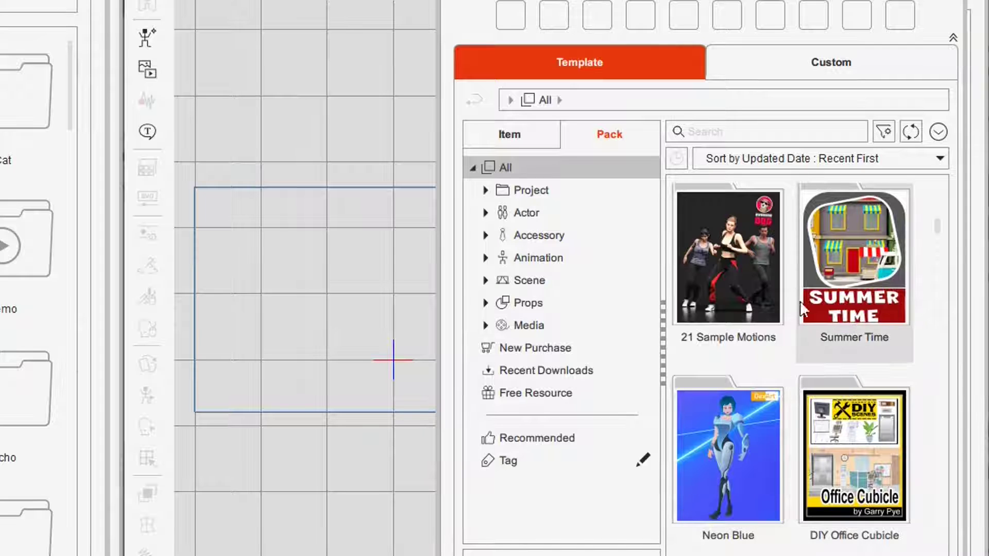
pyautogui.scroll(5, 798, 289)
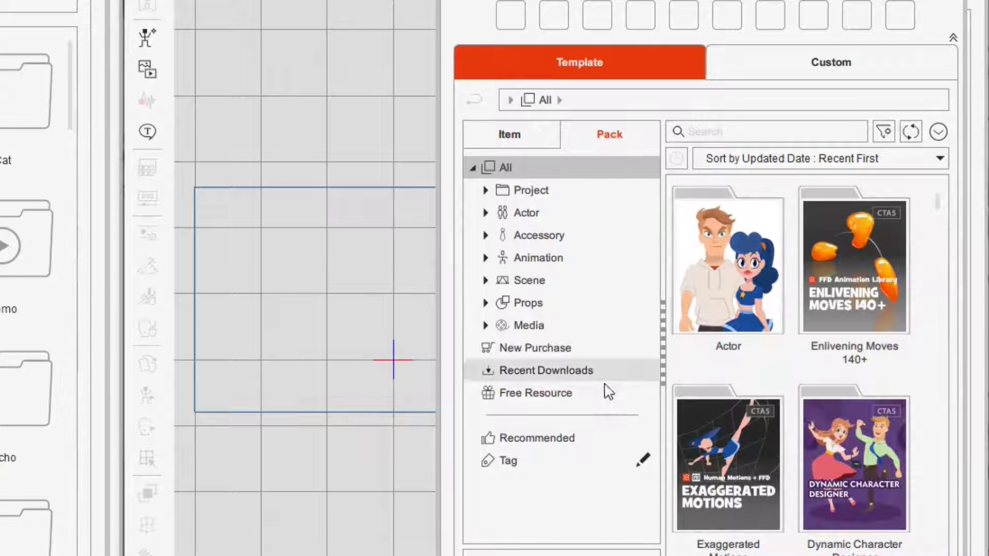
pyautogui.click(521, 350)
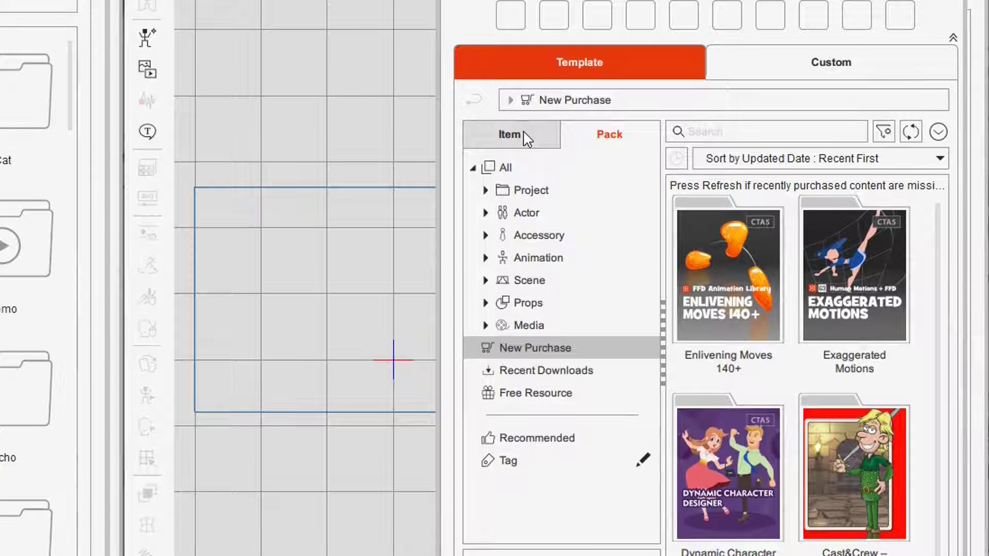
# Filter the library from All down to Actor > Human templates, shown as individual items
pyautogui.click(509, 169)
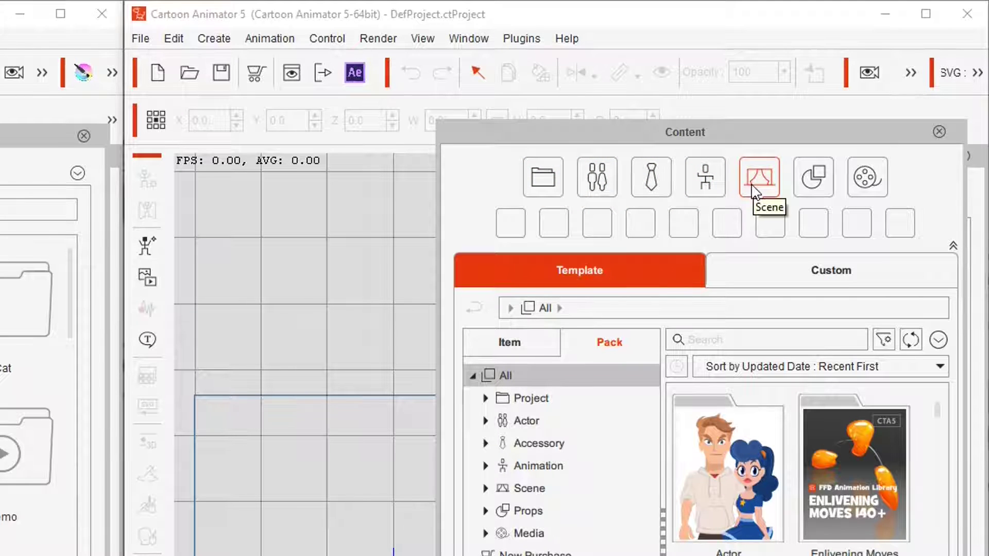
pyautogui.click(602, 182)
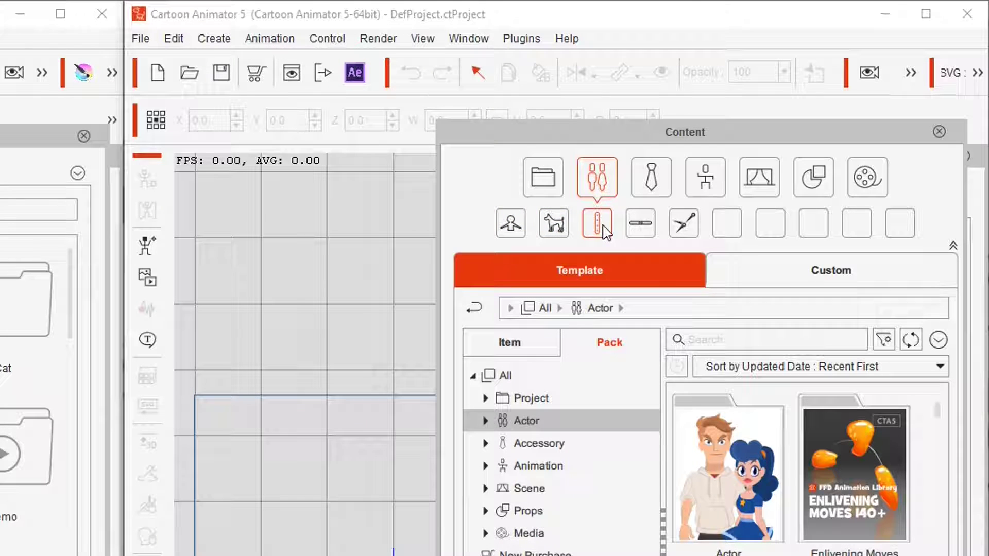
pyautogui.click(511, 226)
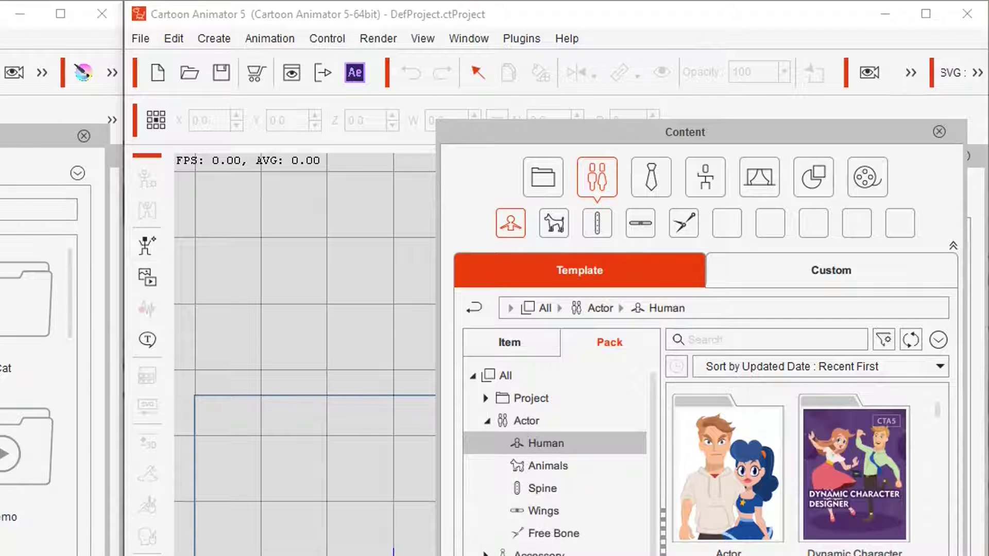
pyautogui.click(508, 343)
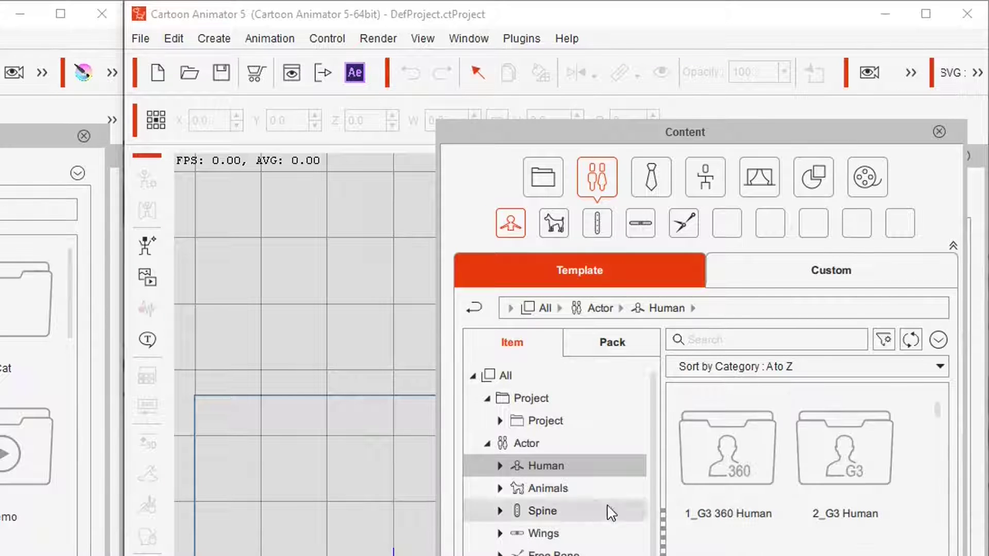
# Browse the 1_G3 360 Human and 2_G3 Human folders, then switch to the Custom library
pyautogui.click(499, 465)
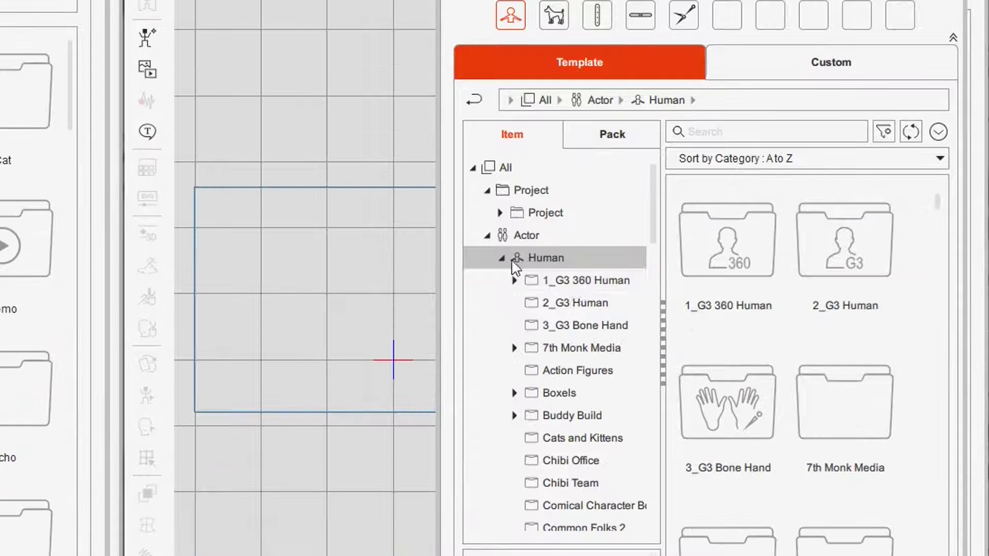
pyautogui.click(575, 284)
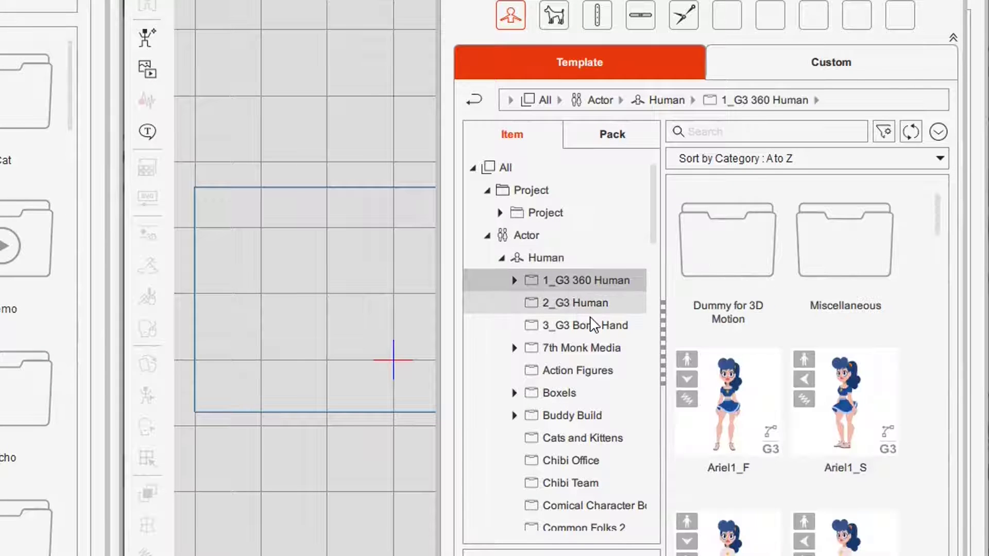
pyautogui.click(577, 303)
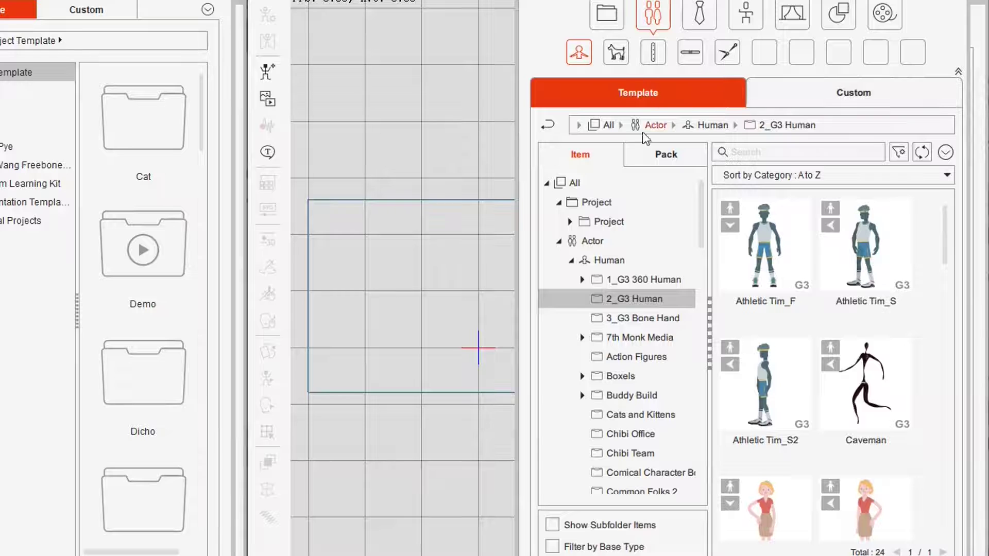
pyautogui.click(879, 97)
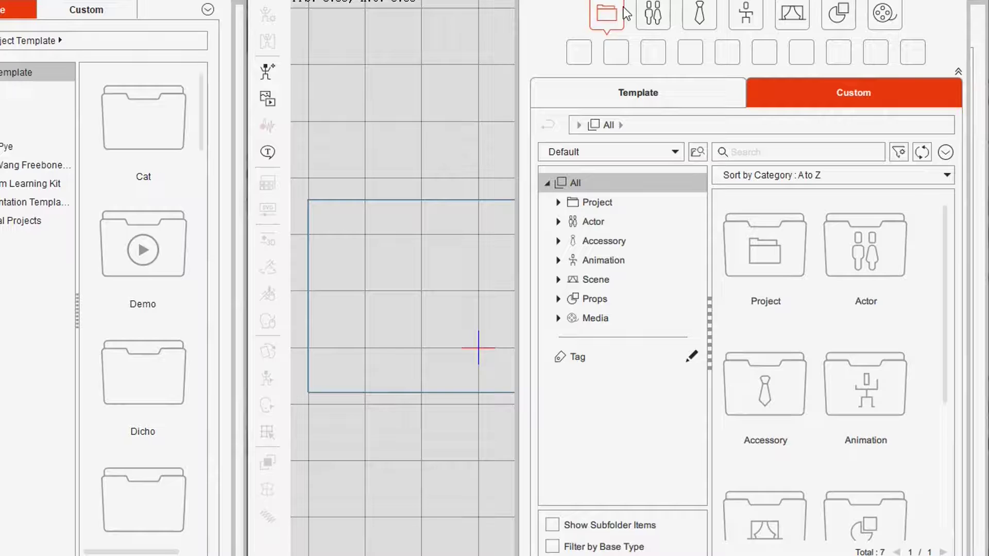
# Return CA5 to the Actor templates and show CA4's Head > Morph-based > G2+ templates
pyautogui.click(654, 9)
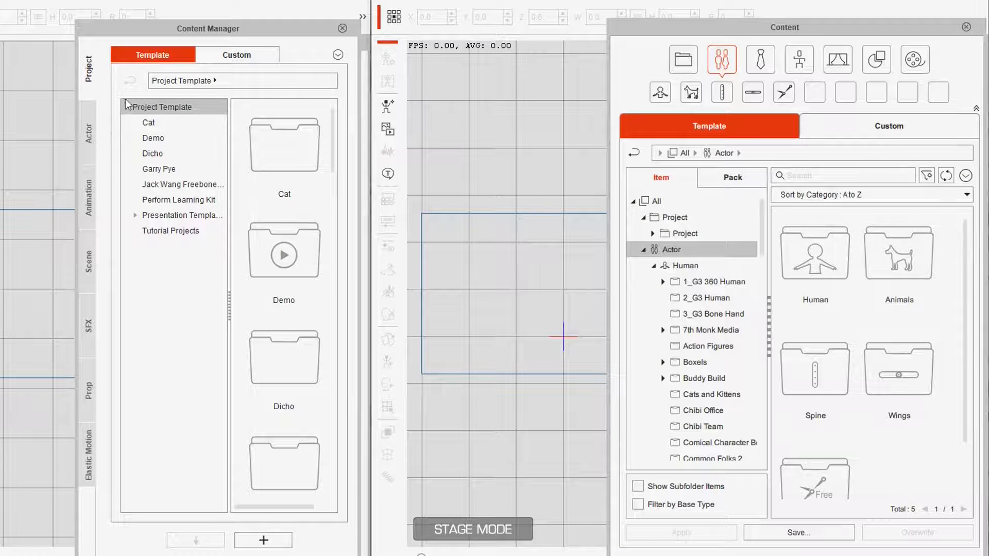
pyautogui.click(86, 138)
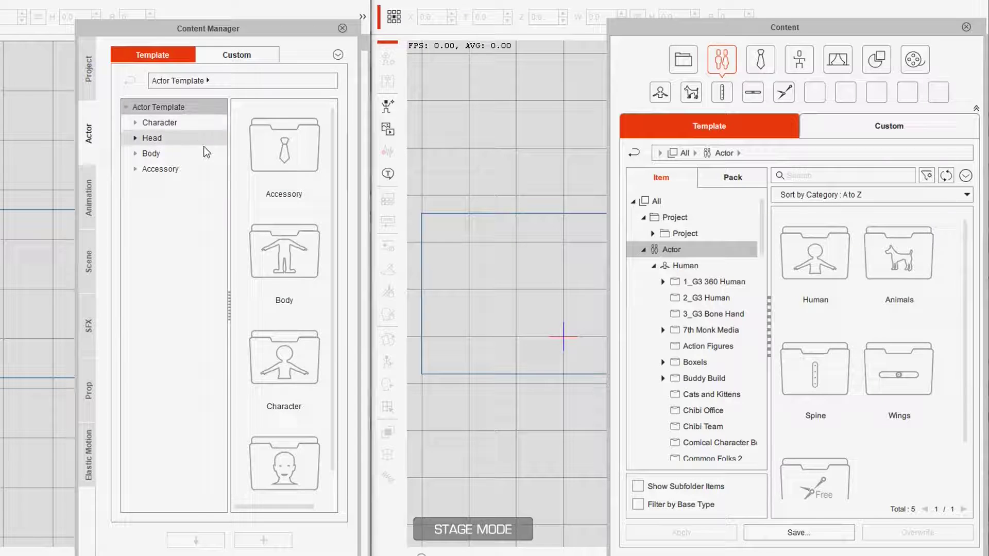
pyautogui.click(148, 140)
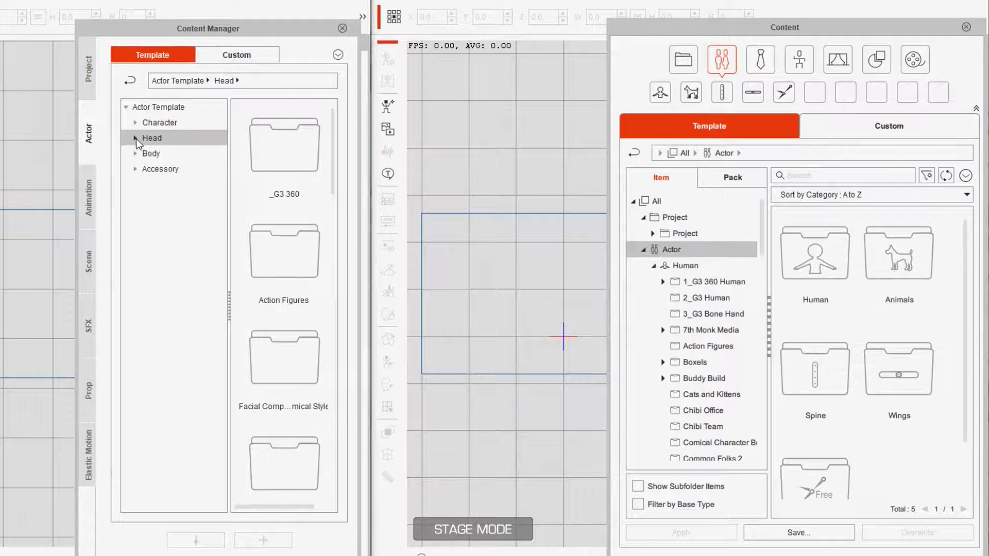
pyautogui.click(135, 138)
pyautogui.click(175, 168)
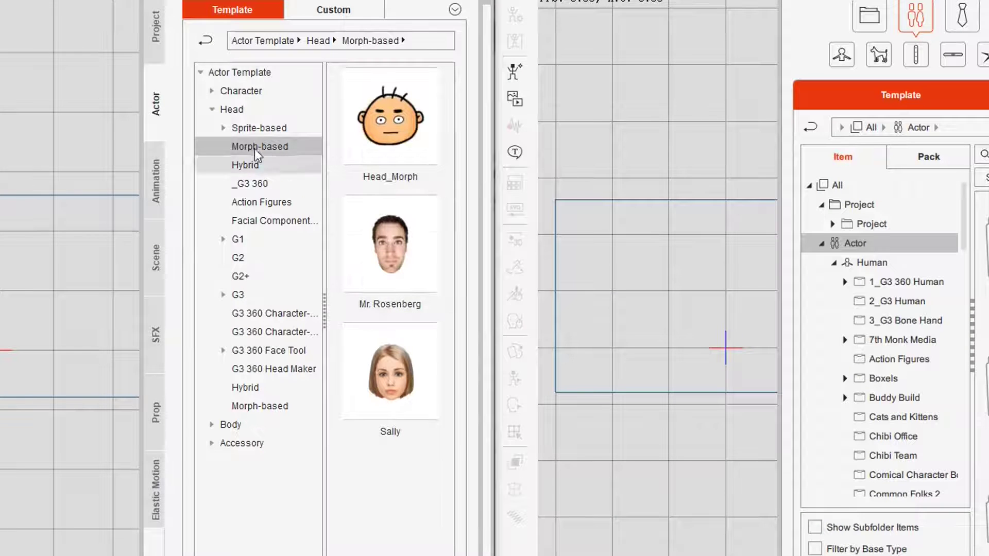
pyautogui.click(260, 277)
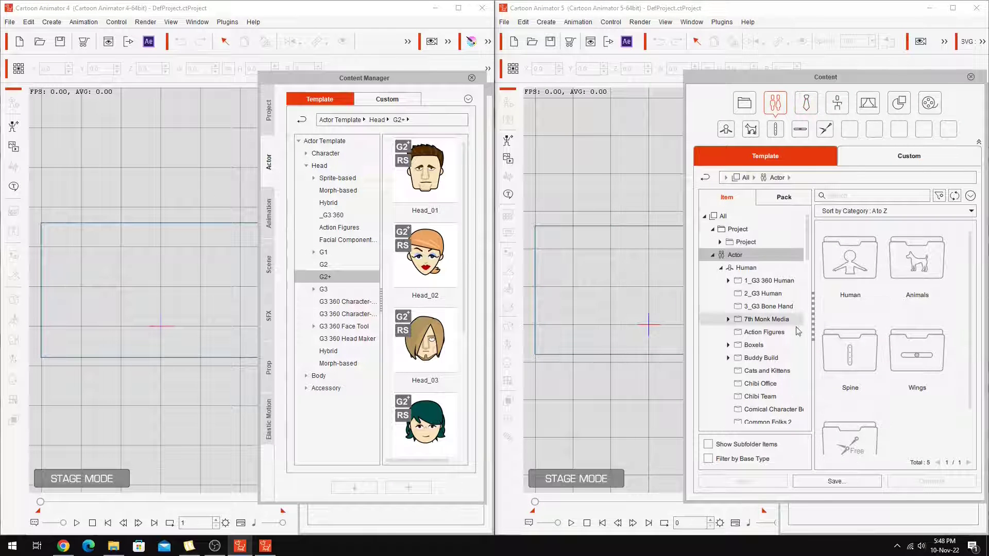
pyautogui.click(713, 255)
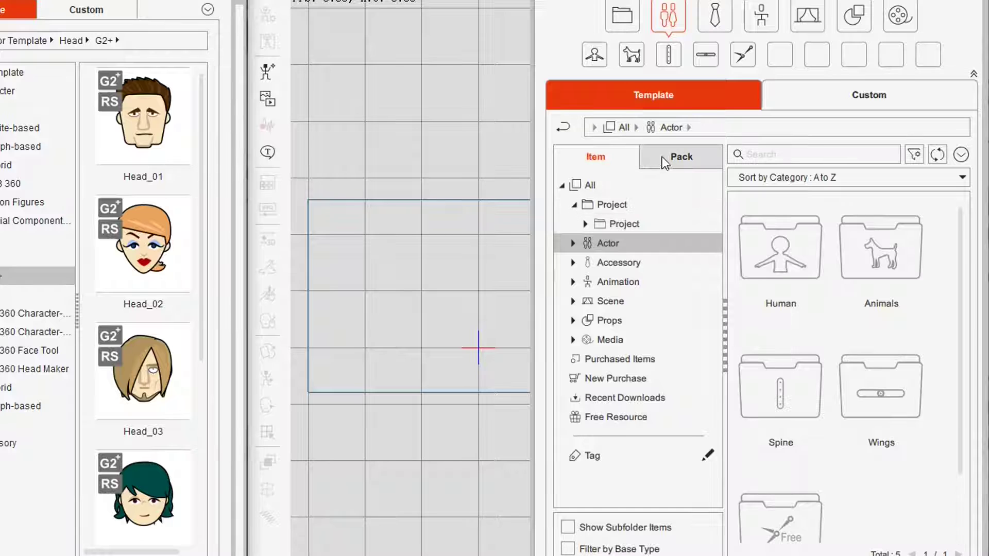
# Open the Actor pack in Pack view and apply Johnny1_F.ctTBActor to the stage
pyautogui.click(772, 197)
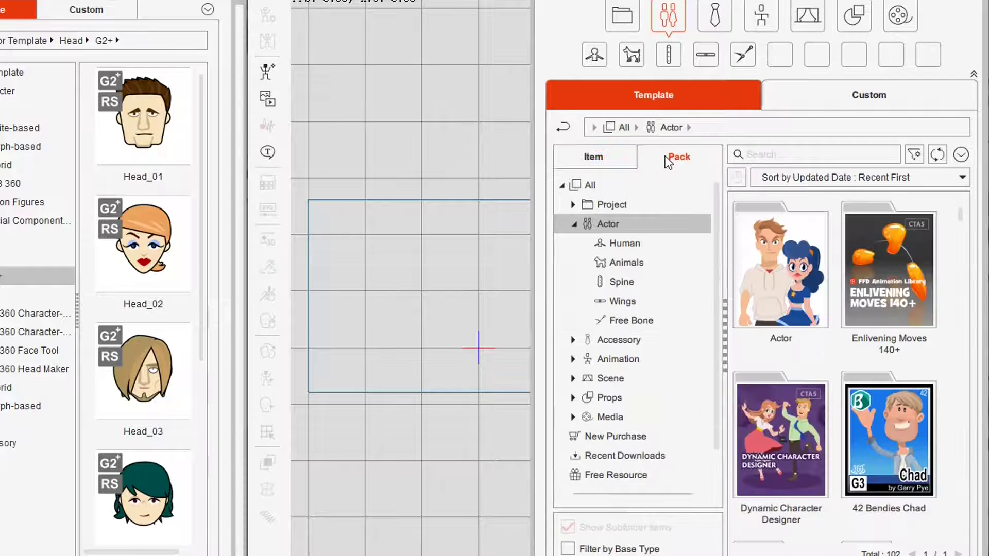
pyautogui.doubleClick(776, 274)
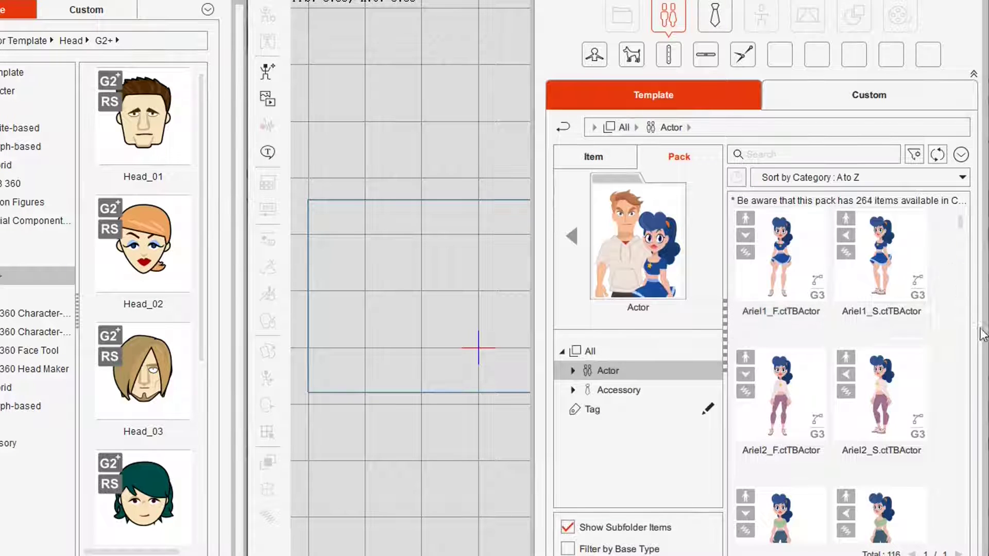
pyautogui.scroll(-5, 971, 266)
pyautogui.scroll(2, 970, 265)
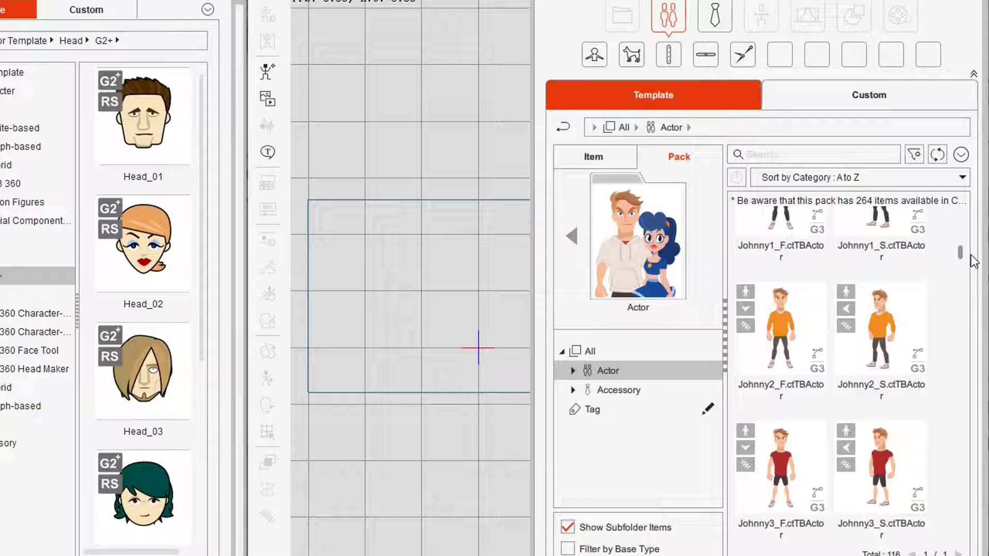
pyautogui.scroll(2, 971, 263)
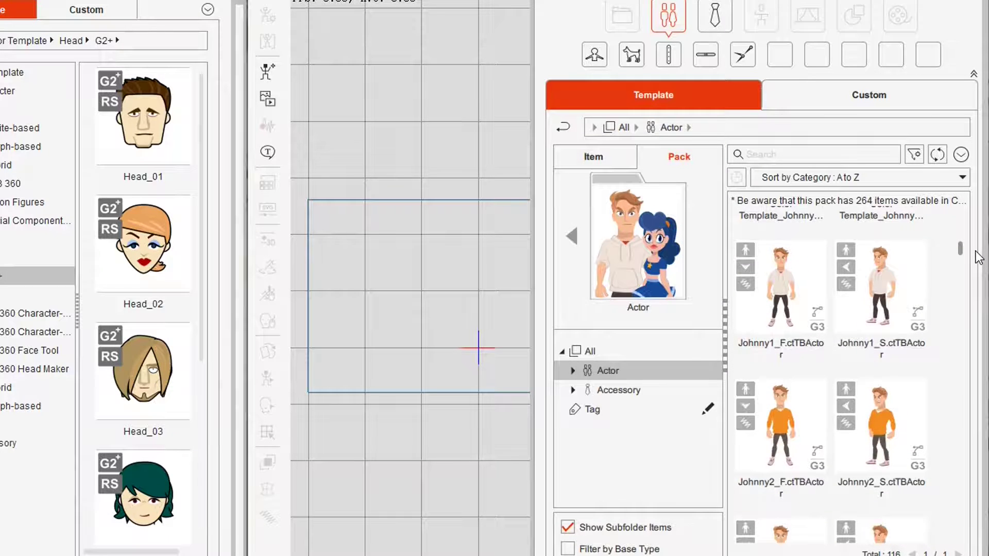
pyautogui.scroll(2, 975, 257)
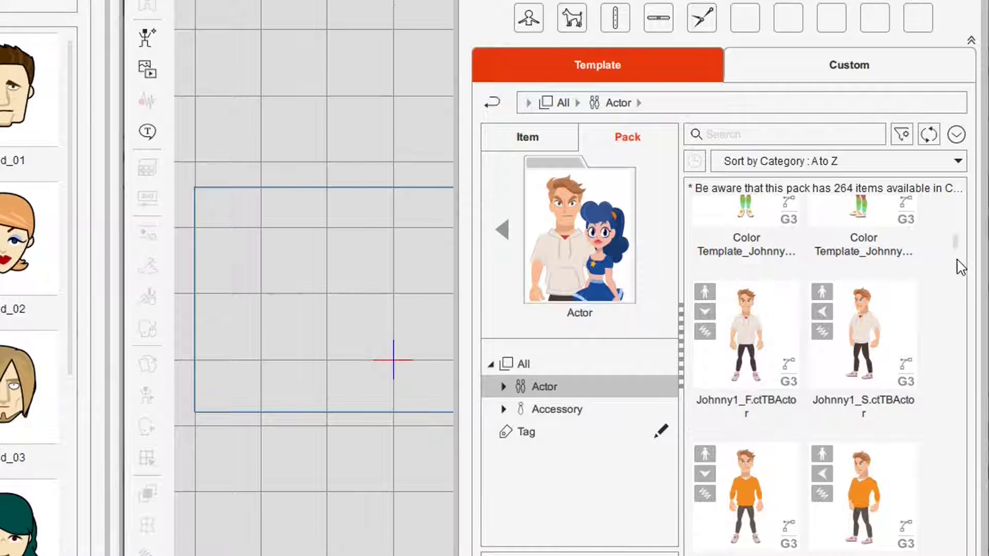
pyautogui.scroll(-2, 958, 251)
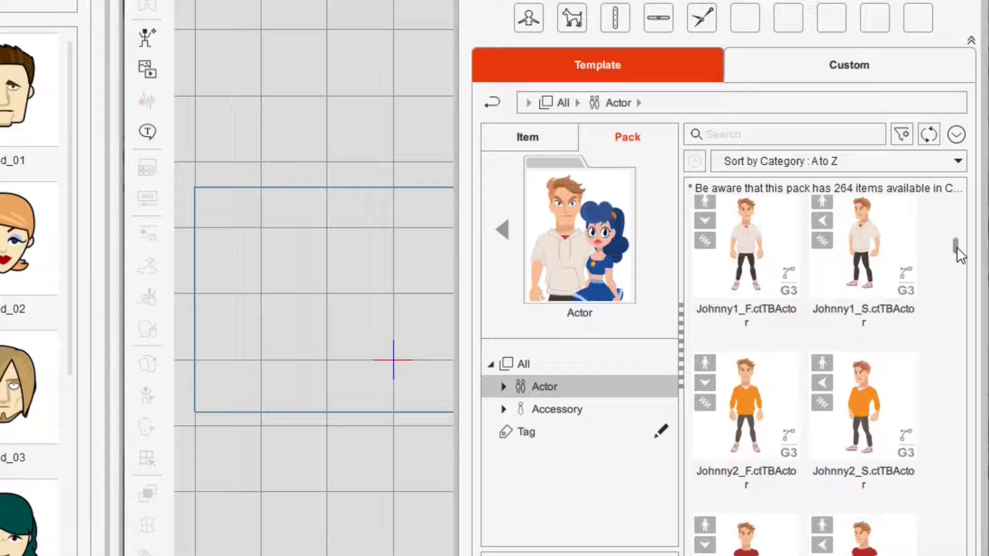
pyautogui.scroll(-5, 958, 254)
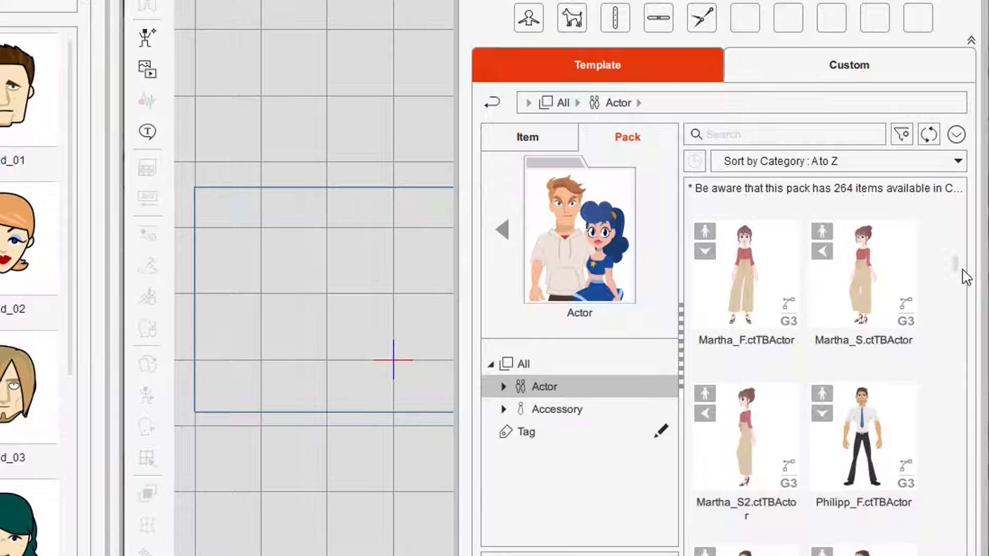
pyautogui.scroll(-5, 957, 274)
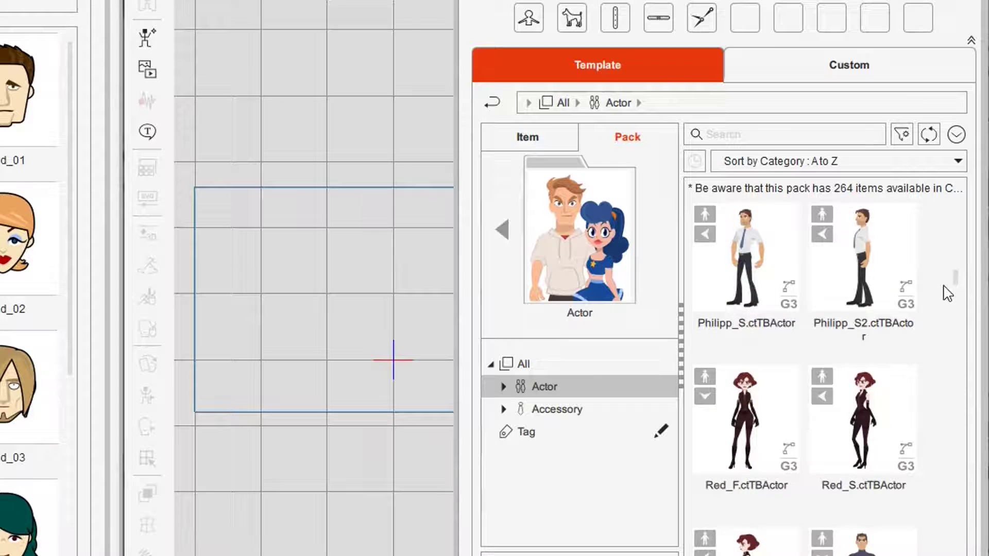
pyautogui.scroll(5, 955, 278)
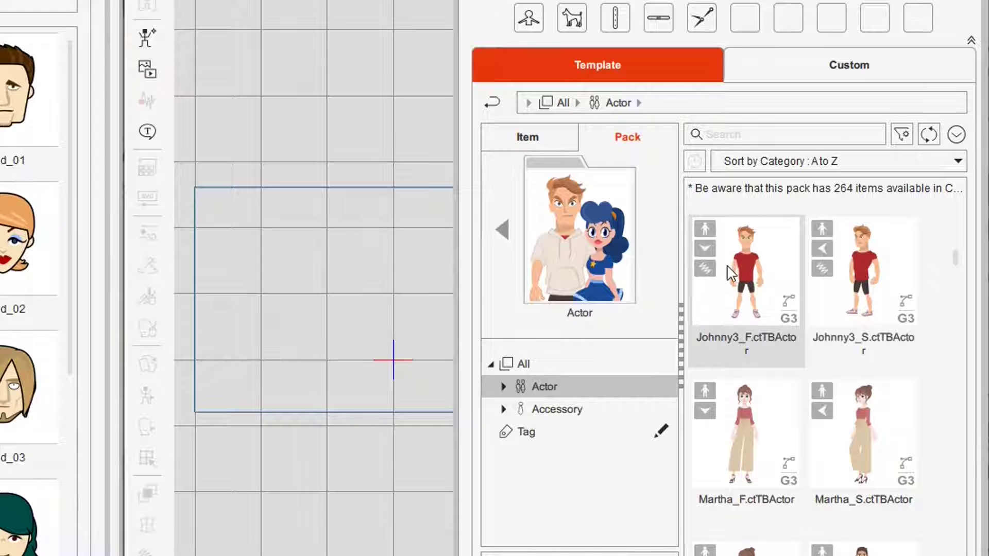
pyautogui.scroll(3, 945, 301)
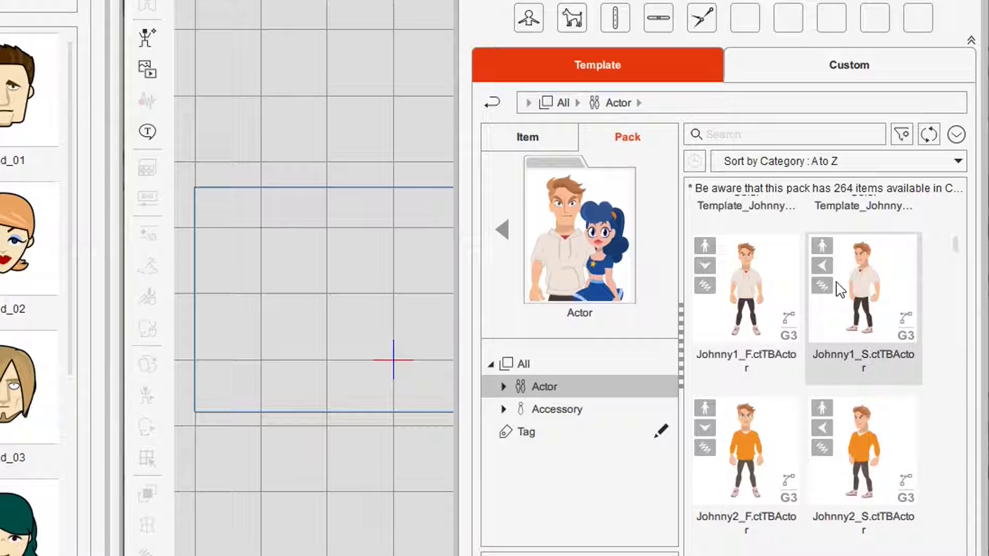
pyautogui.click(751, 281)
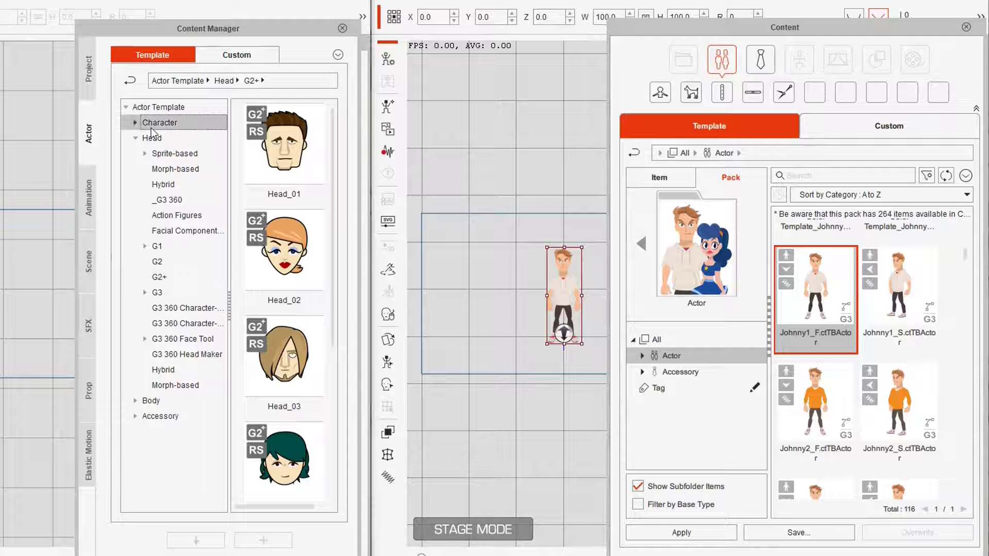
# In Cartoon Animator 4, load Martha_F from the Character > _G3 360 > 1_G3 360 Human templates
pyautogui.click(135, 124)
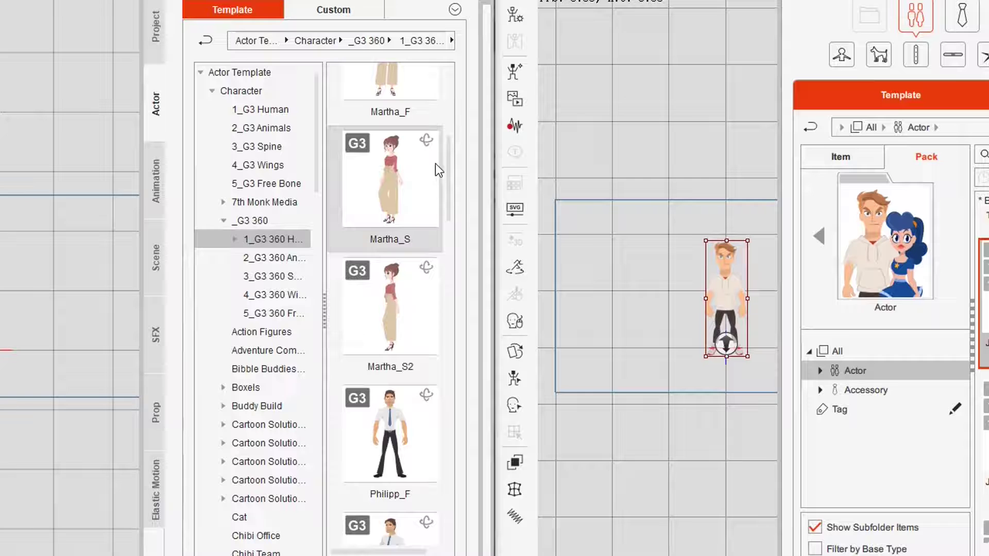
pyautogui.scroll(2, 391, 162)
pyautogui.doubleClick(392, 162)
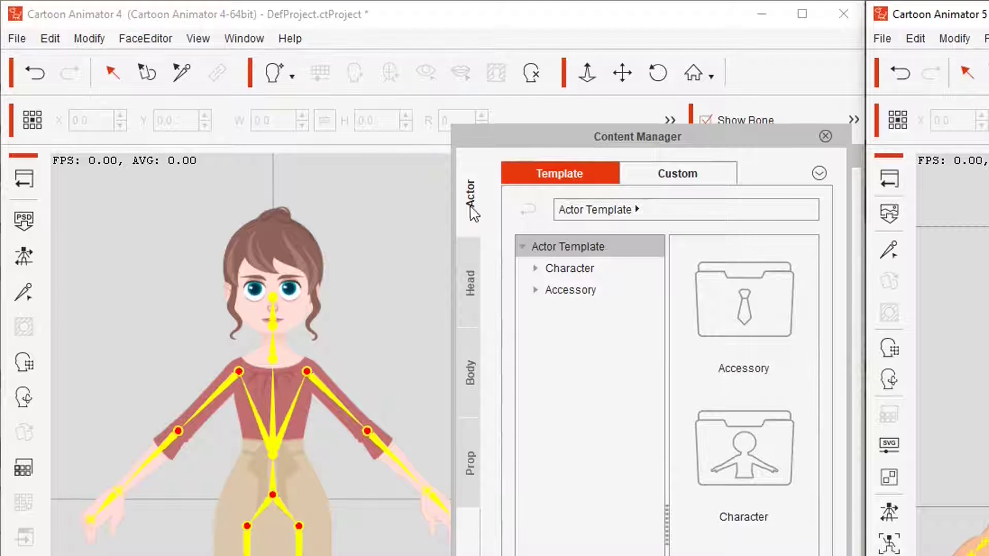
# Compare the head, body and prop template categories between Cartoon Animator 4 and 5
pyautogui.click(467, 281)
pyautogui.click(471, 371)
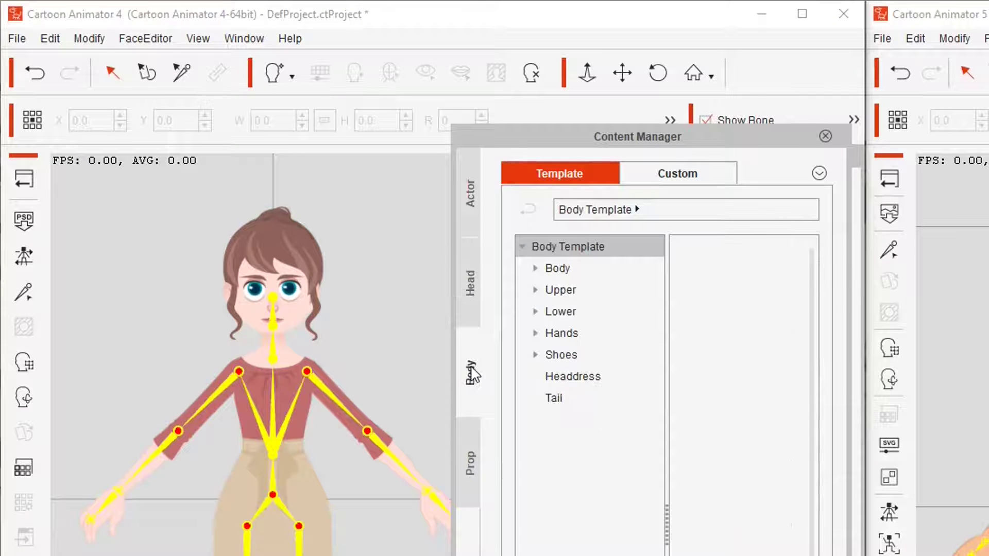
pyautogui.click(472, 462)
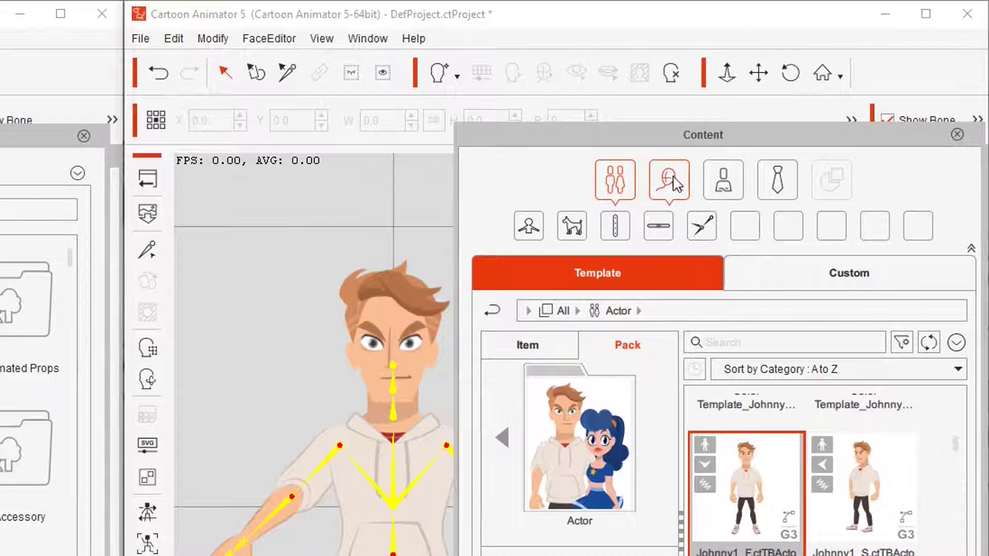
pyautogui.click(675, 184)
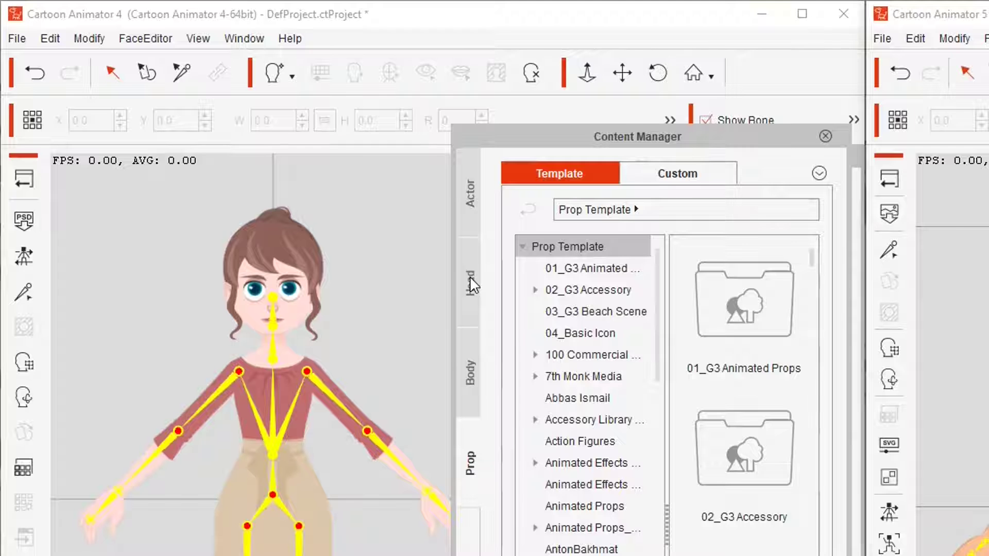
pyautogui.click(470, 276)
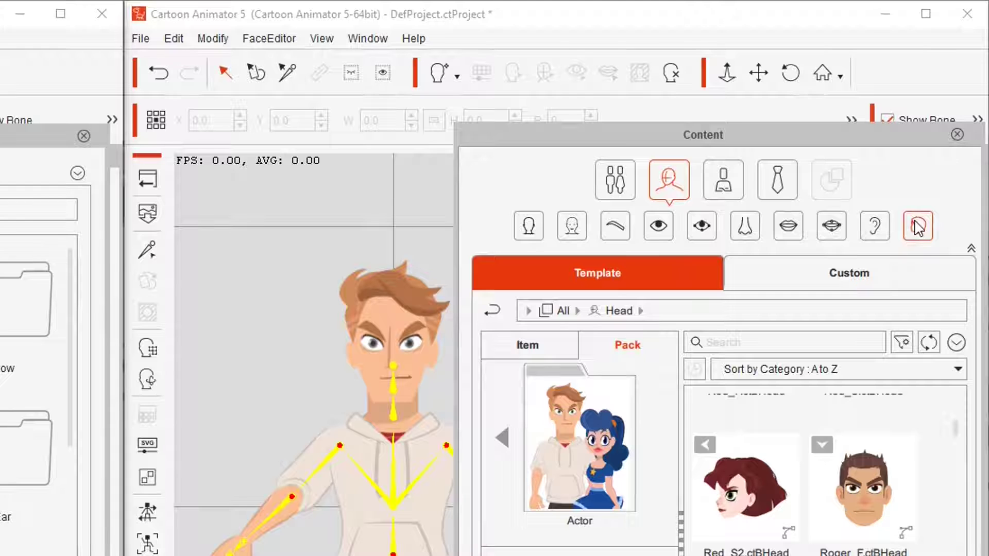
# Browse the hand templates and accessory subcategories, then drag Philipp_F.ctBHead onto Johnny1_F
pyautogui.click(727, 189)
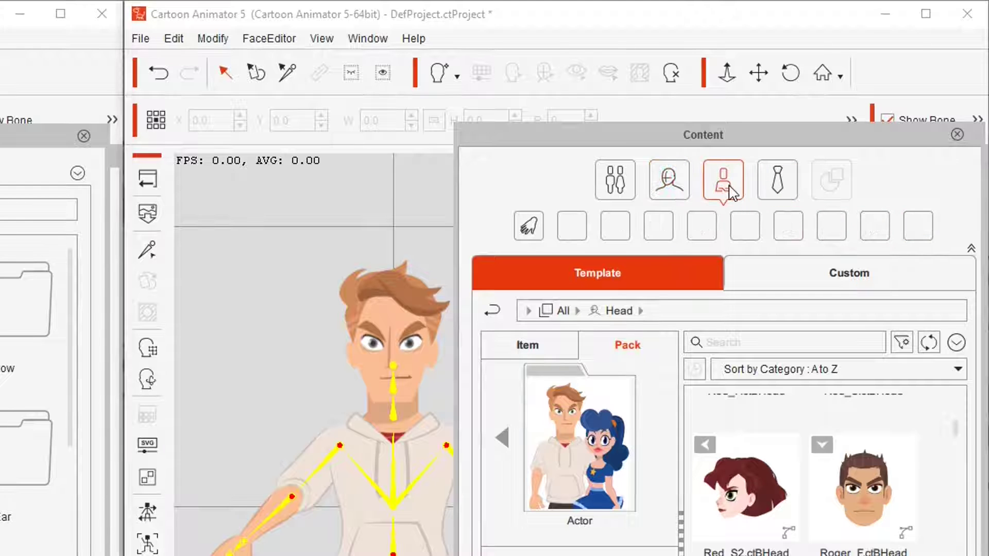
pyautogui.click(530, 228)
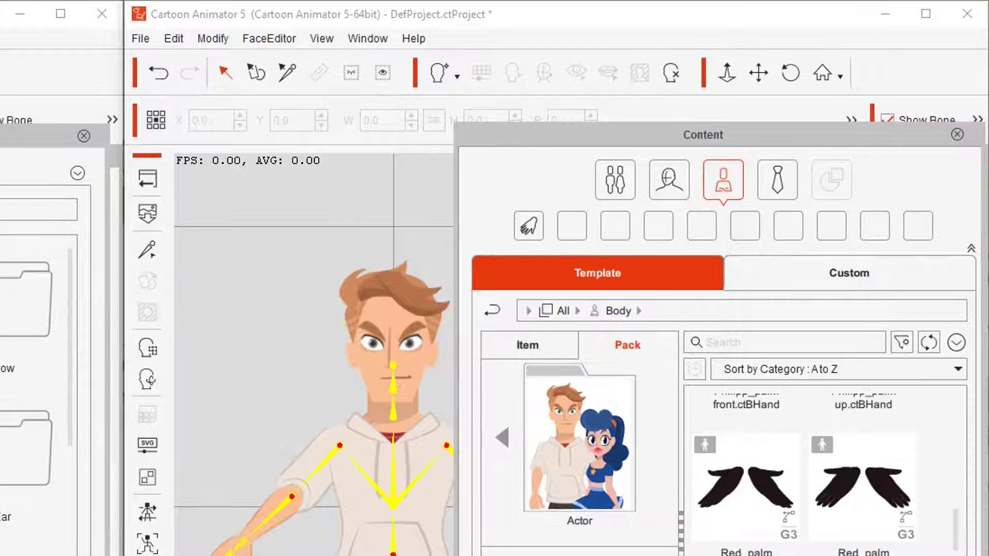
pyautogui.click(777, 181)
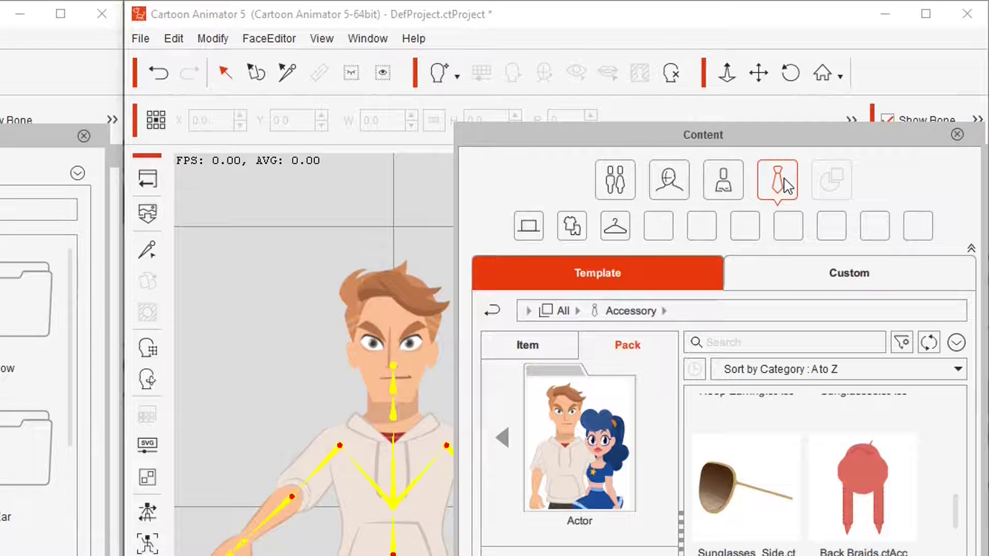
pyautogui.click(531, 234)
pyautogui.click(573, 227)
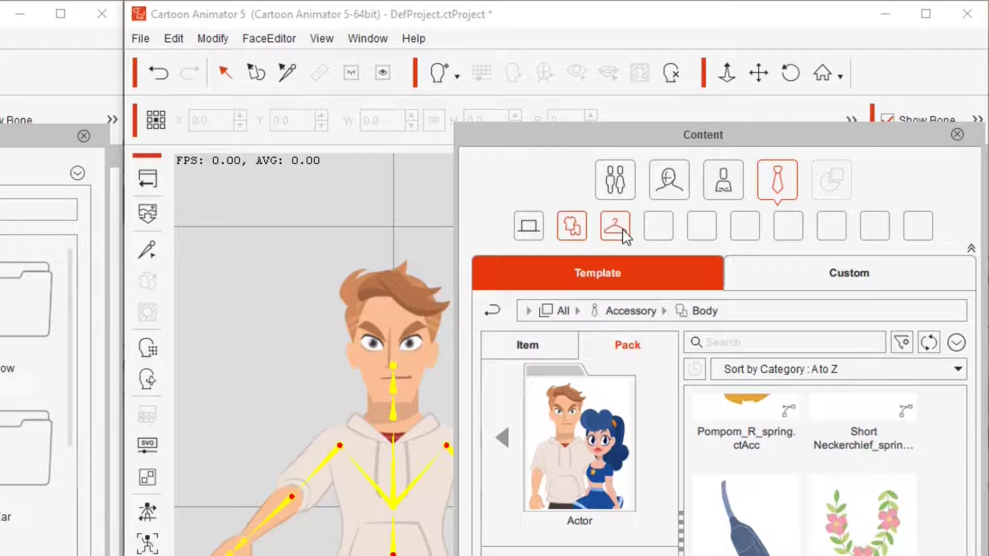
pyautogui.click(614, 230)
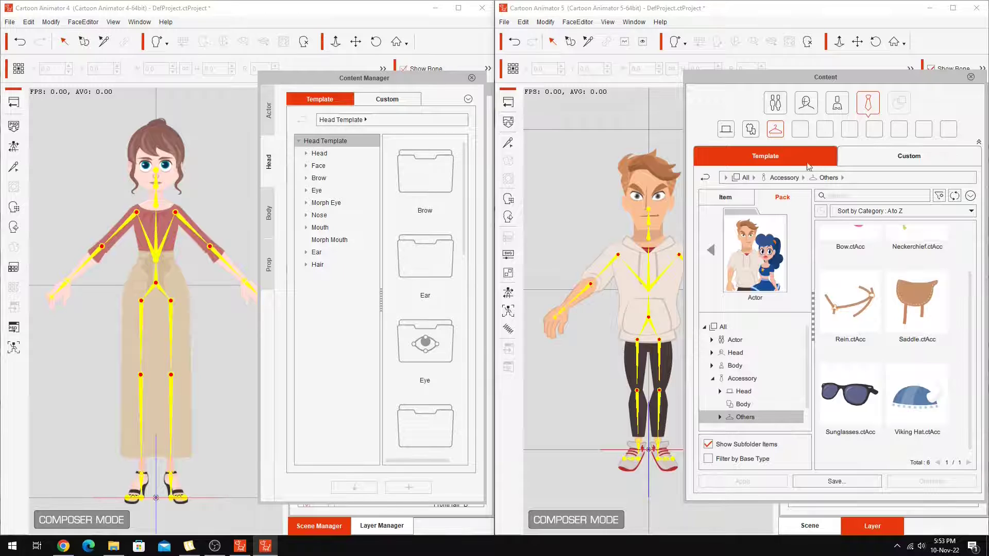
pyautogui.click(805, 106)
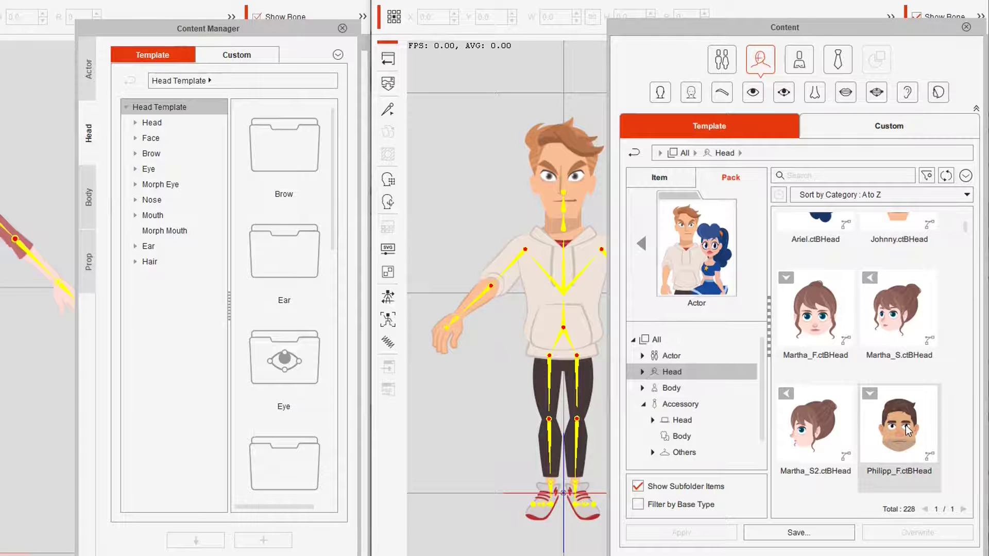
pyautogui.moveTo(907, 430); pyautogui.dragTo(570, 176)
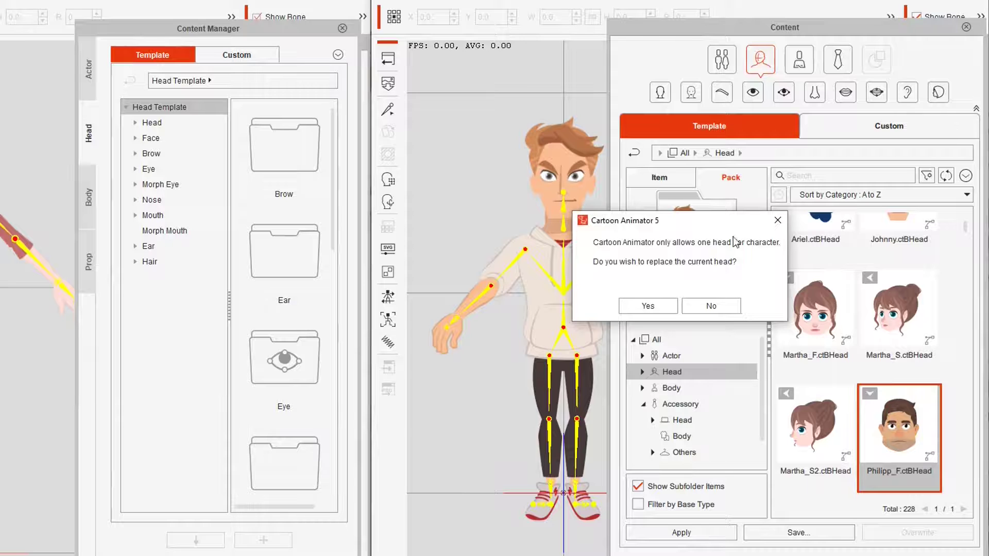
pyautogui.click(647, 307)
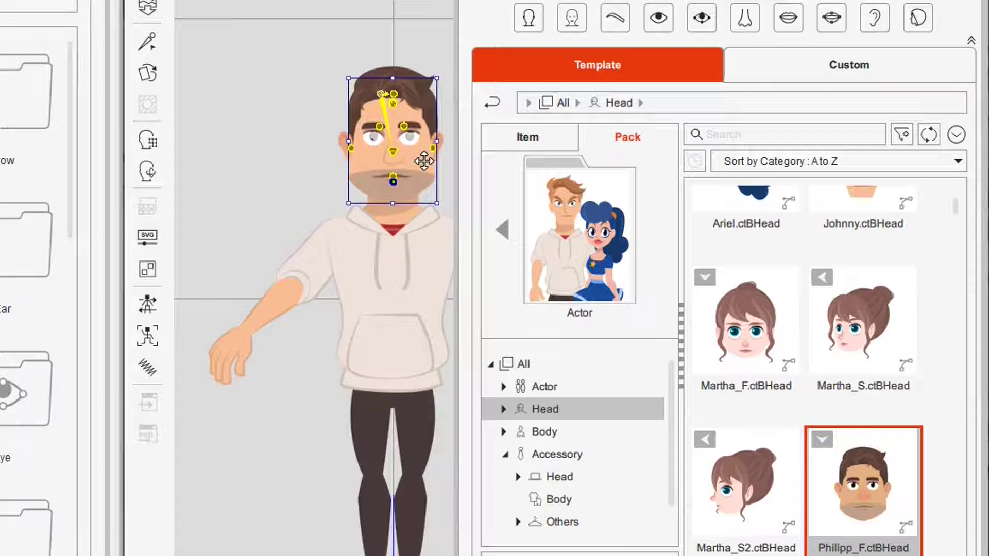
pyautogui.click(379, 349)
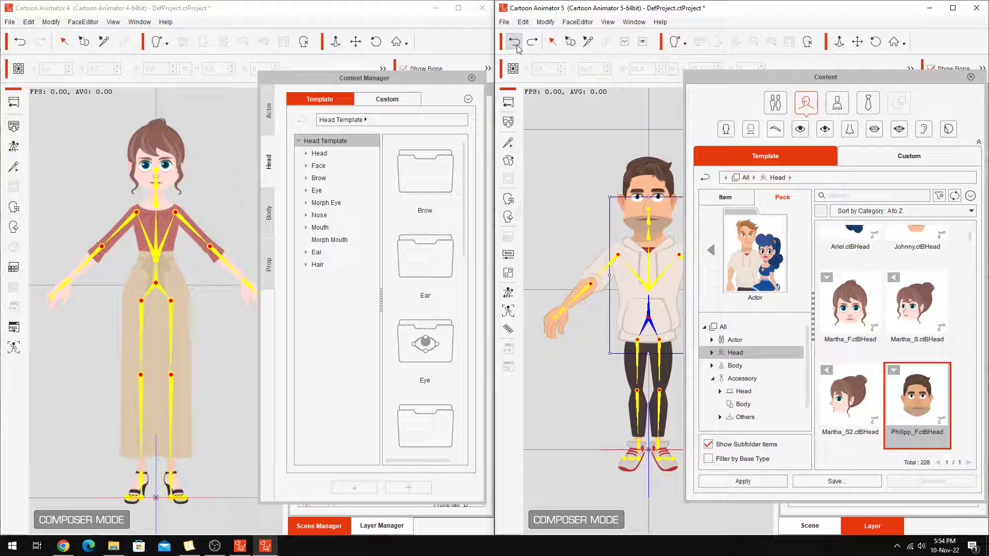
pyautogui.click(514, 43)
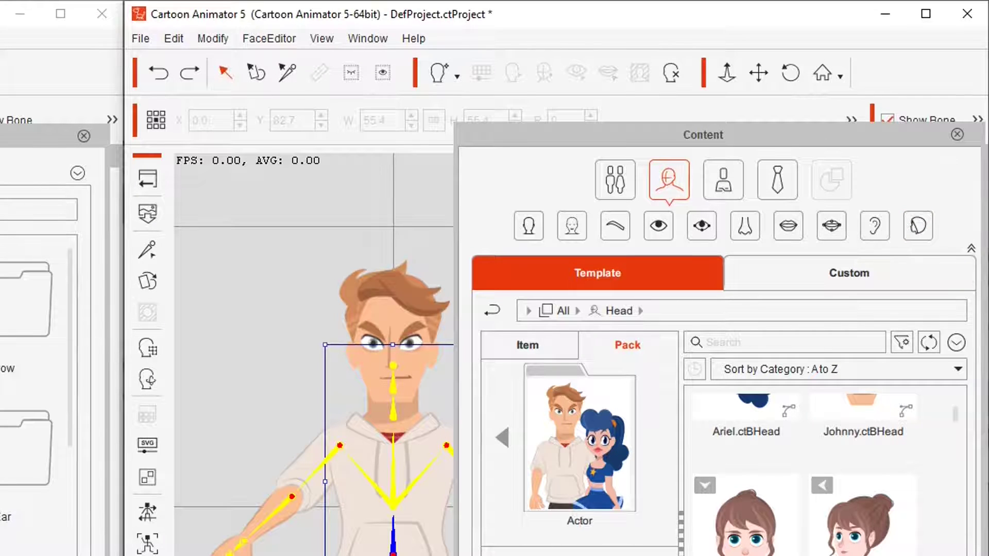
# Collapse and re-expand the category rows, then list the Actor content as packs, leaving sorting unchanged
pyautogui.click(970, 249)
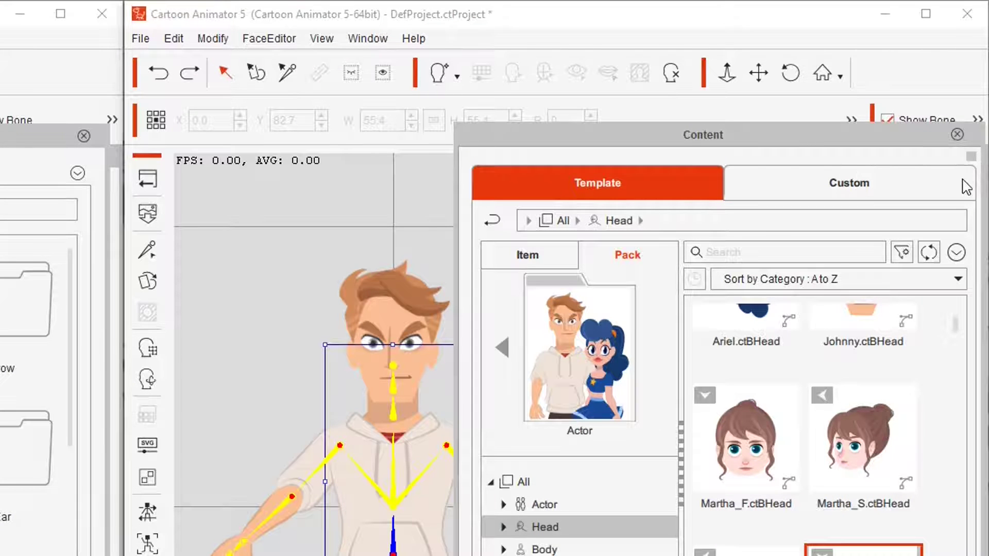
pyautogui.click(970, 157)
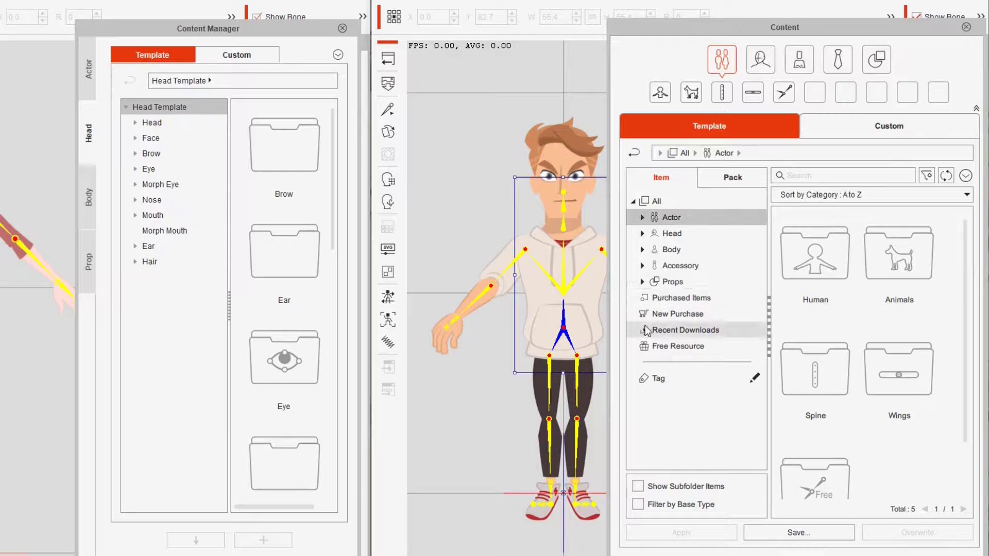
pyautogui.click(730, 178)
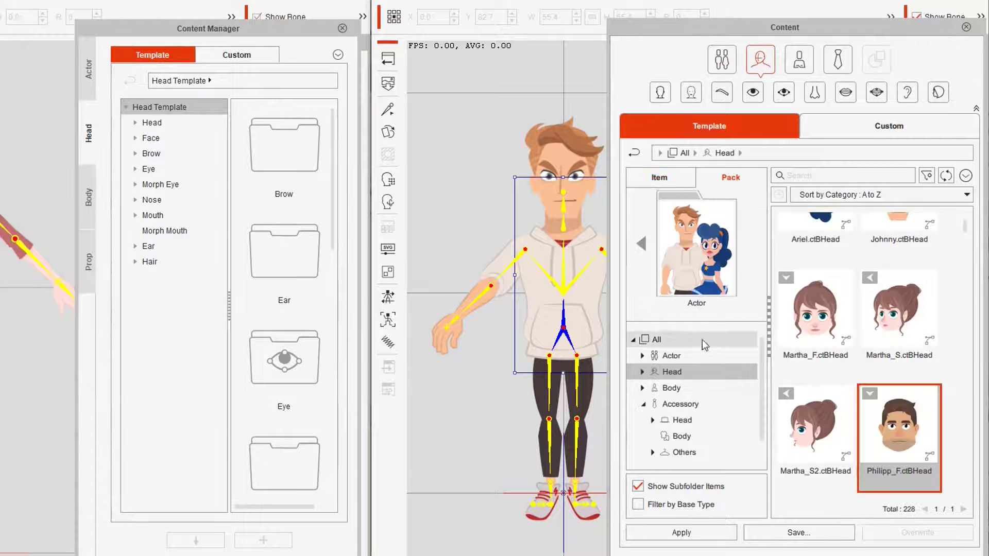
pyautogui.click(710, 250)
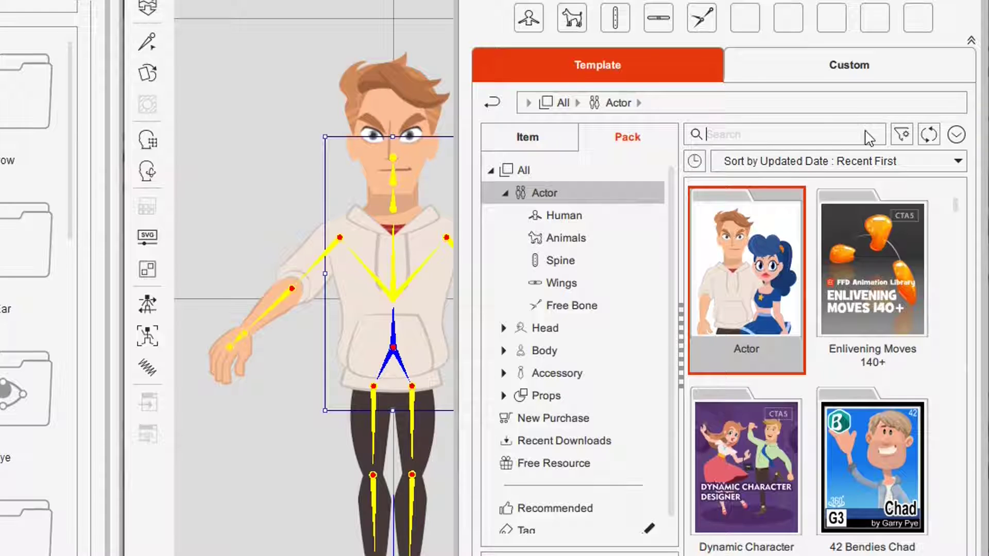
pyautogui.click(793, 176)
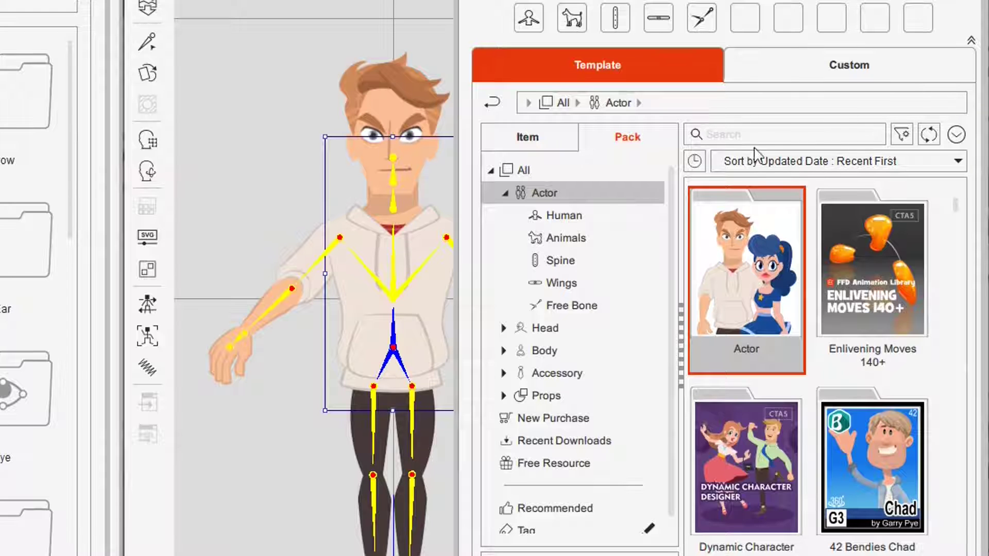
pyautogui.click(956, 161)
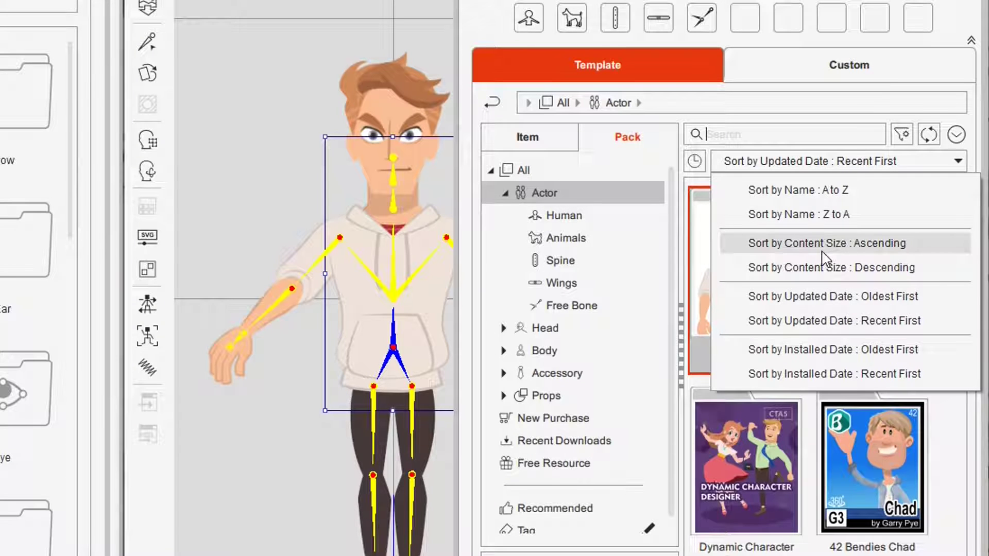
pyautogui.click(803, 142)
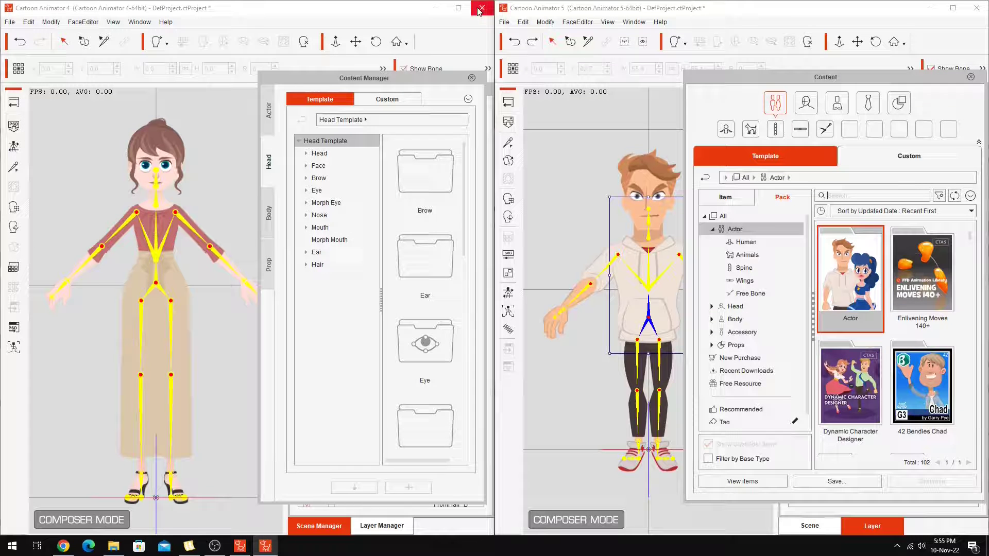
# Add the Color Template_Johnny_F actor from the Actor pack to the stage
pyautogui.click(105, 98)
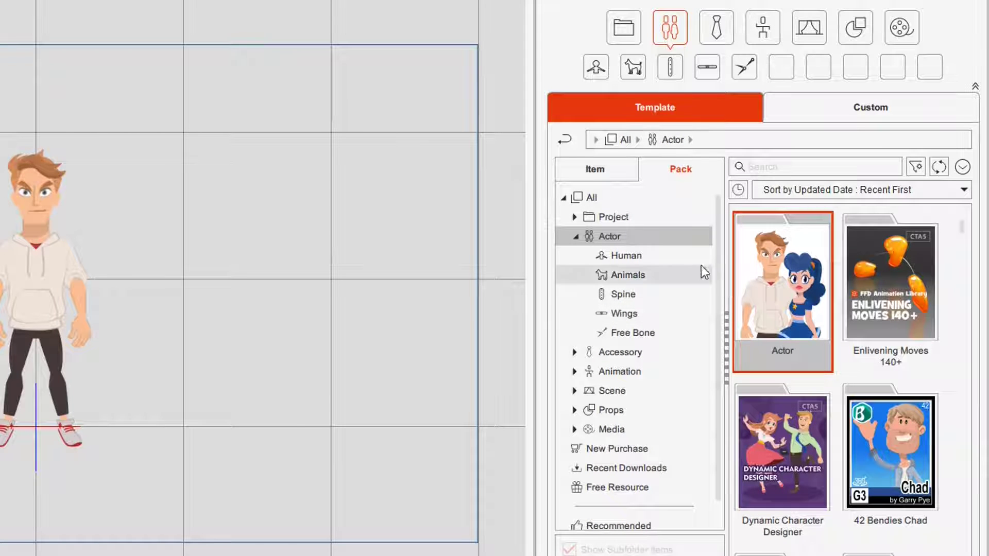
pyautogui.doubleClick(778, 280)
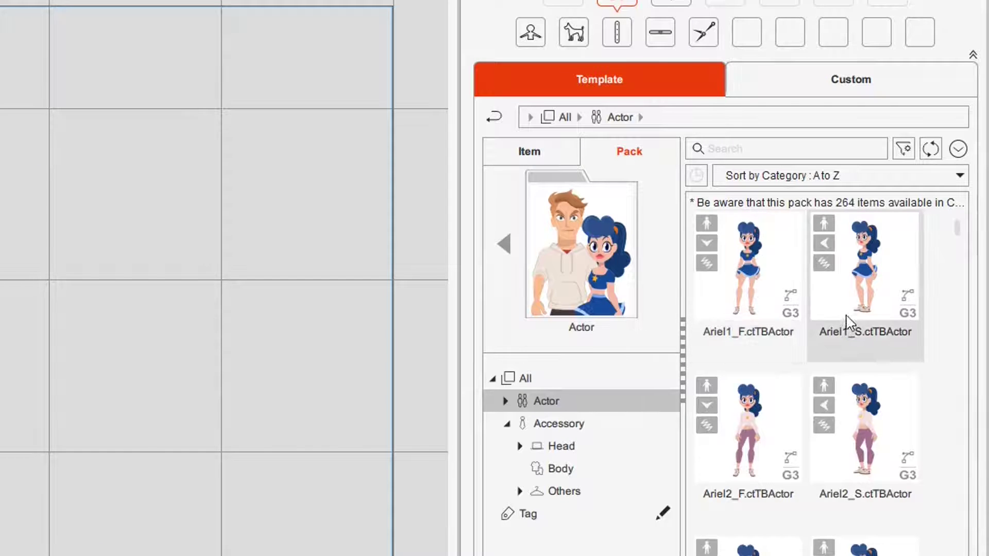
pyautogui.scroll(-5, 957, 243)
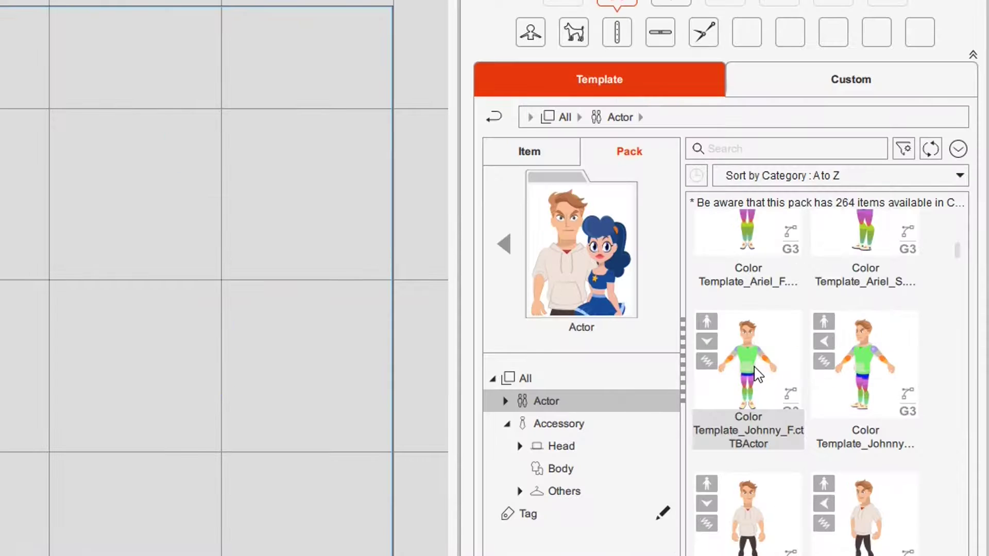
pyautogui.doubleClick(741, 370)
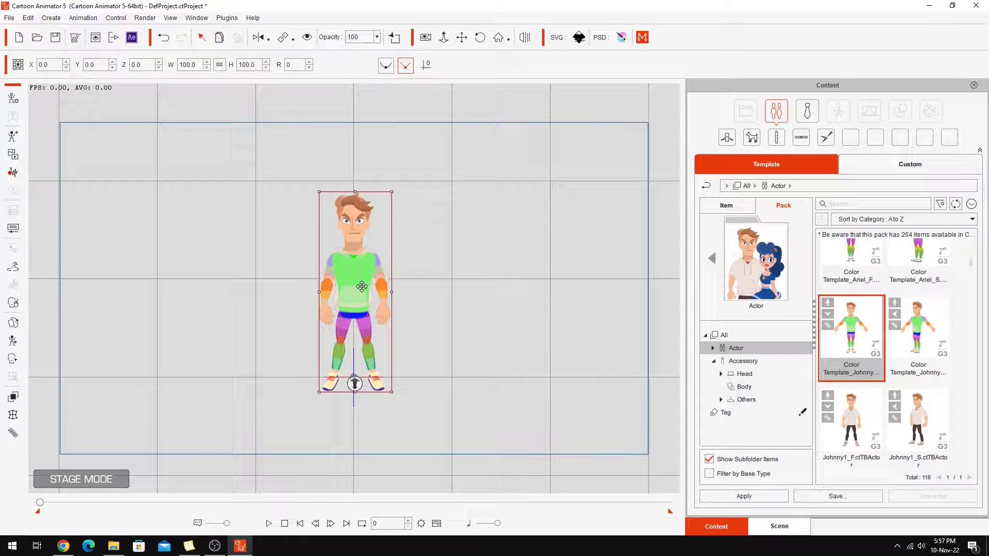
# Move the colour-coded Johnny to the right of the original and zoom in on both characters
pyautogui.moveTo(355, 289); pyautogui.dragTo(478, 289)
pyautogui.click(462, 39)
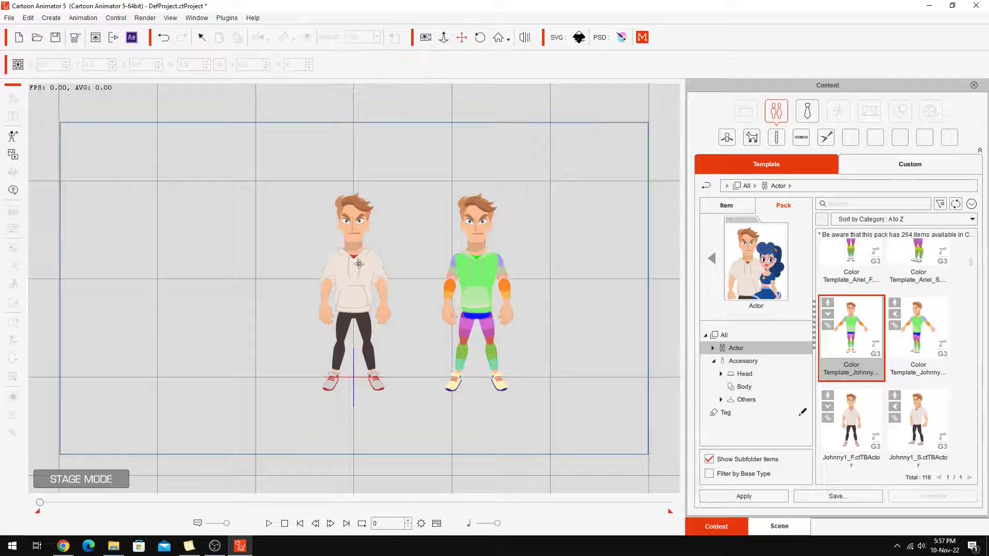
pyautogui.moveTo(360, 264); pyautogui.dragTo(285, 265)
pyautogui.click(446, 43)
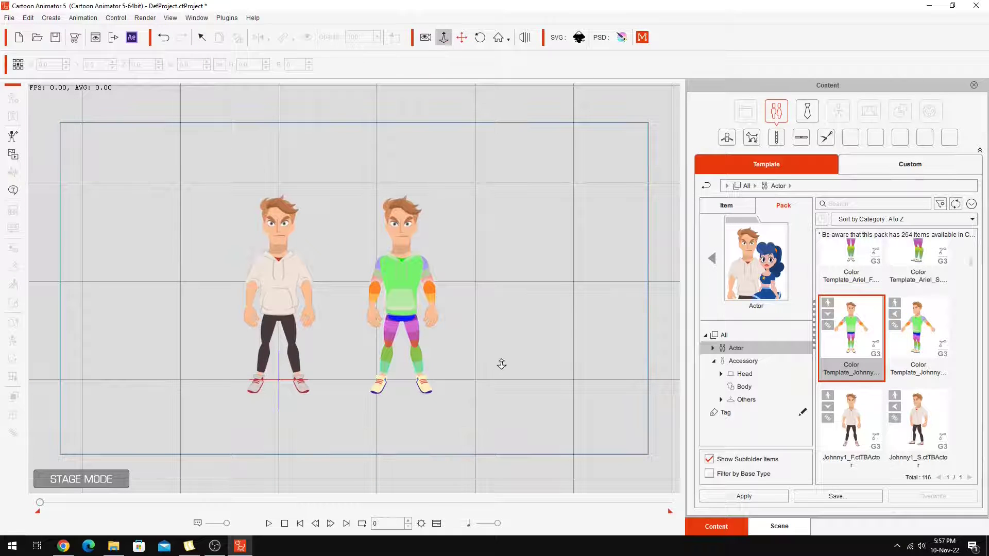
pyautogui.moveTo(520, 319); pyautogui.dragTo(552, 96)
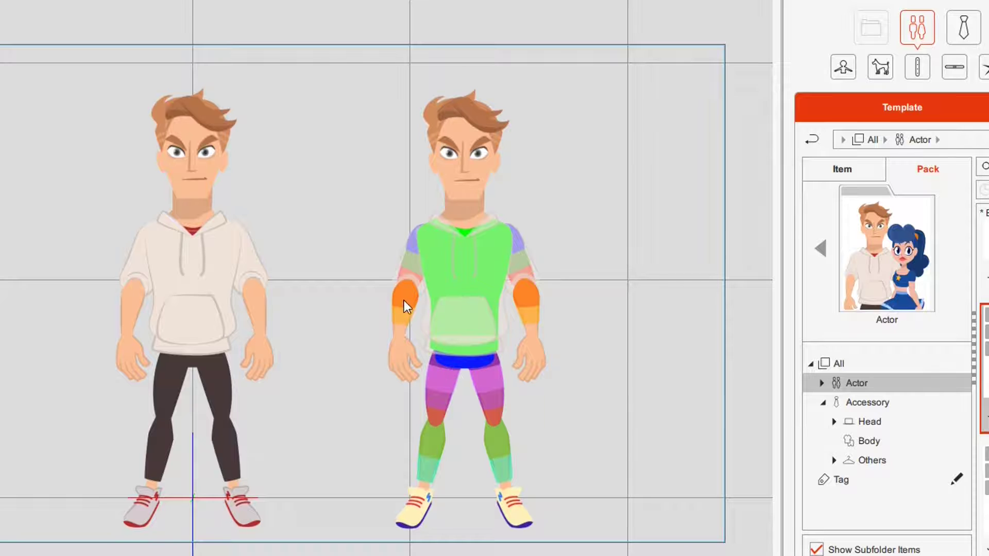
pyautogui.click(504, 206)
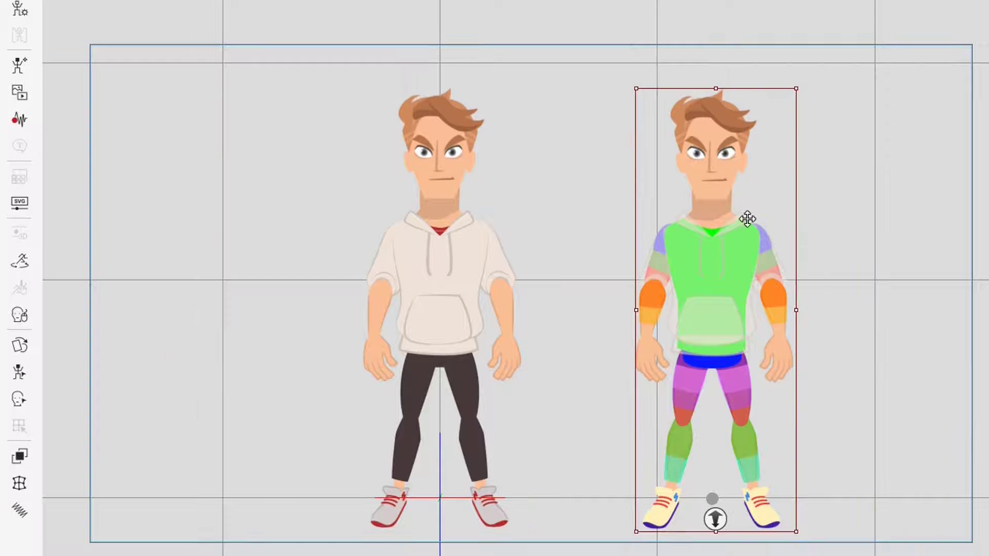
pyautogui.click(20, 205)
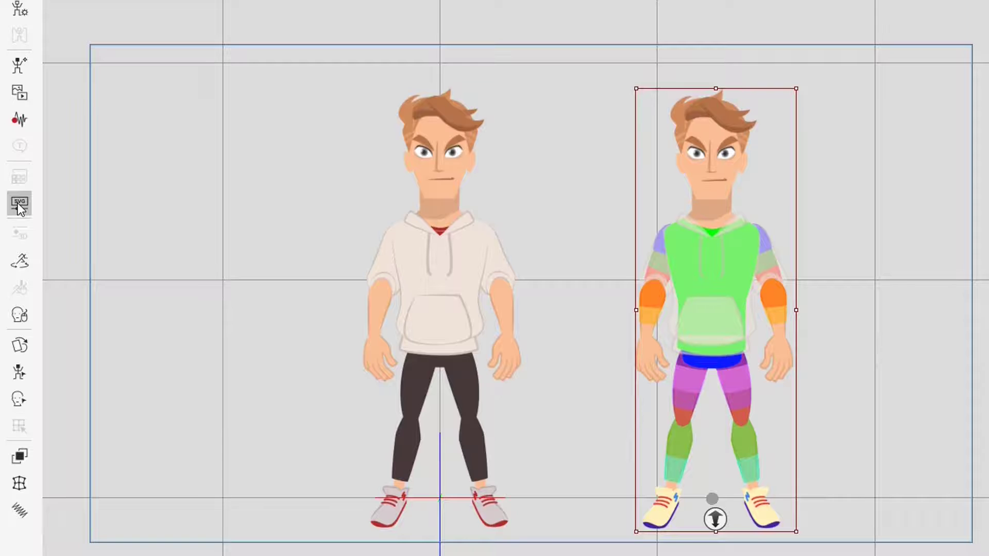
pyautogui.moveTo(817, 42); pyautogui.dragTo(296, 31)
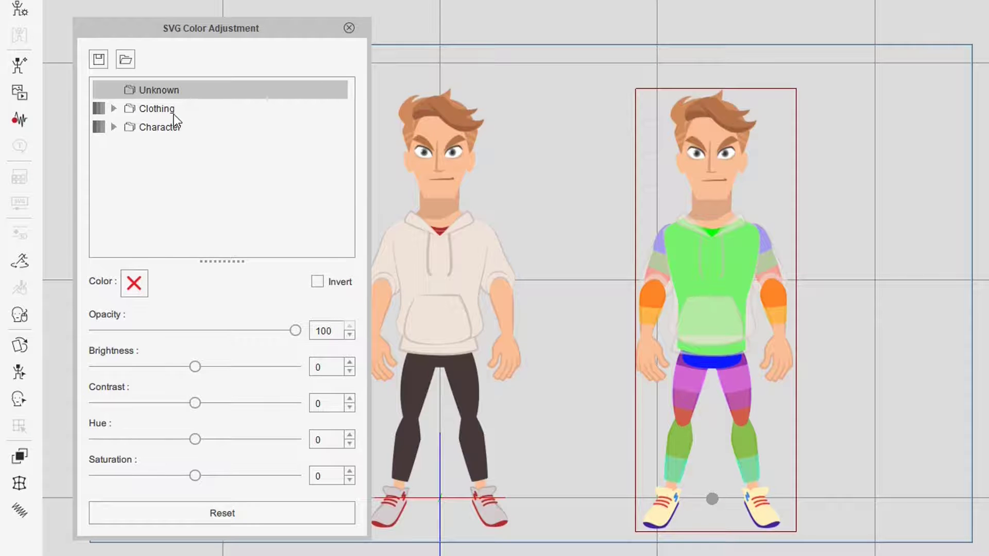
pyautogui.click(114, 126)
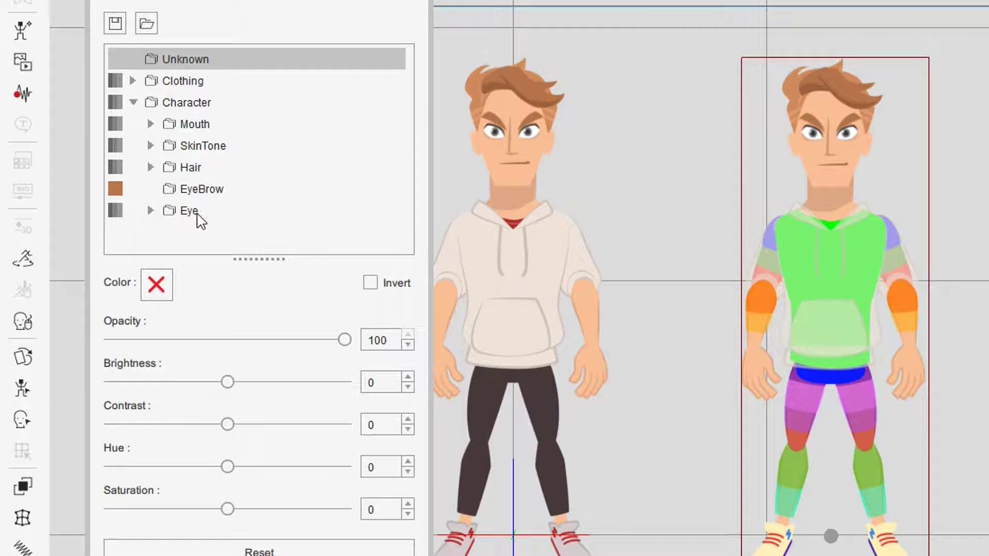
pyautogui.click(150, 146)
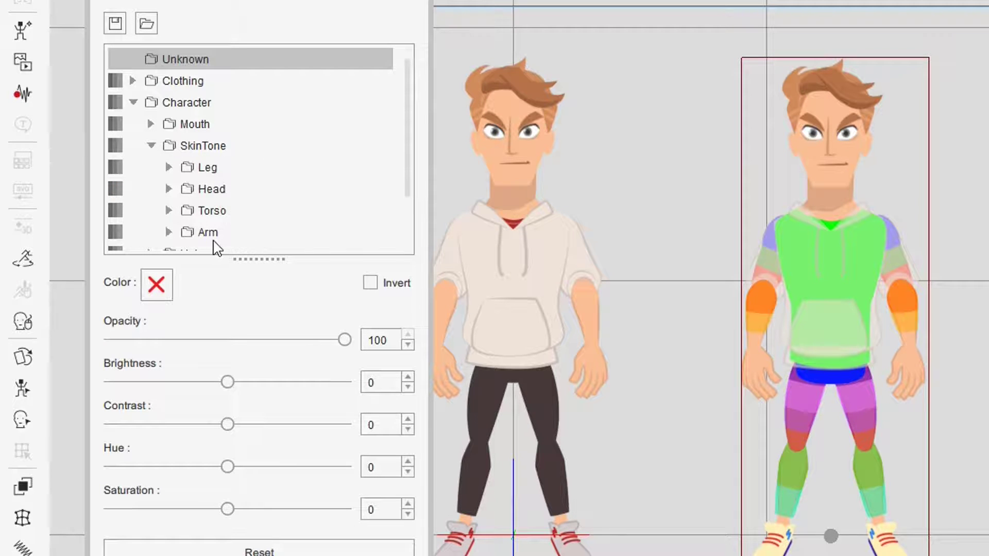
pyautogui.moveTo(408, 154); pyautogui.dragTo(410, 173)
pyautogui.scroll(-1, 204, 110)
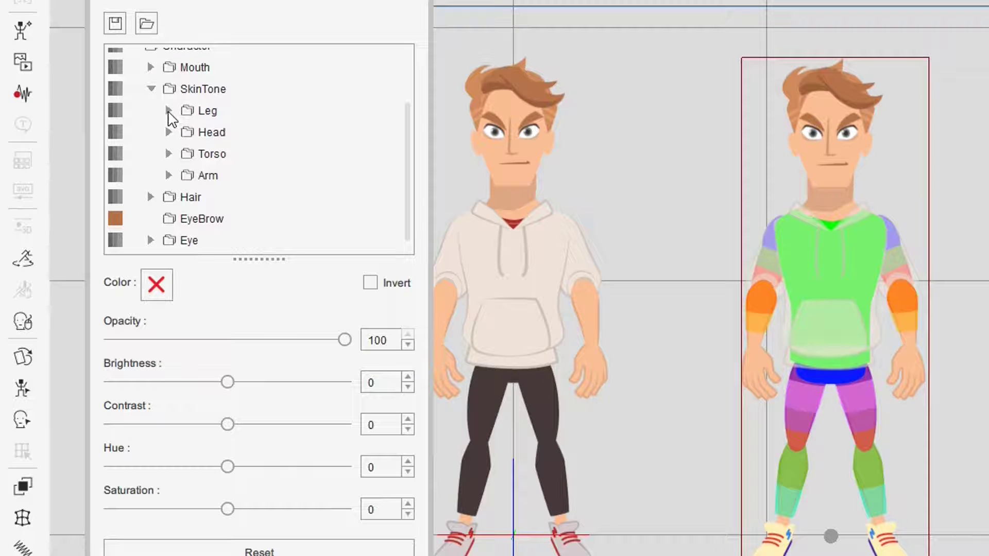
pyautogui.click(168, 111)
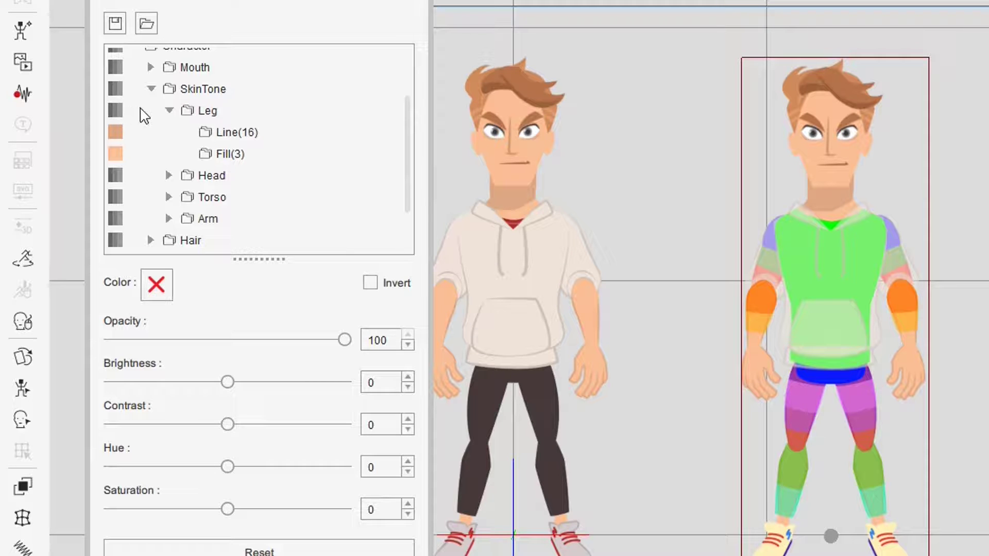
pyautogui.click(151, 89)
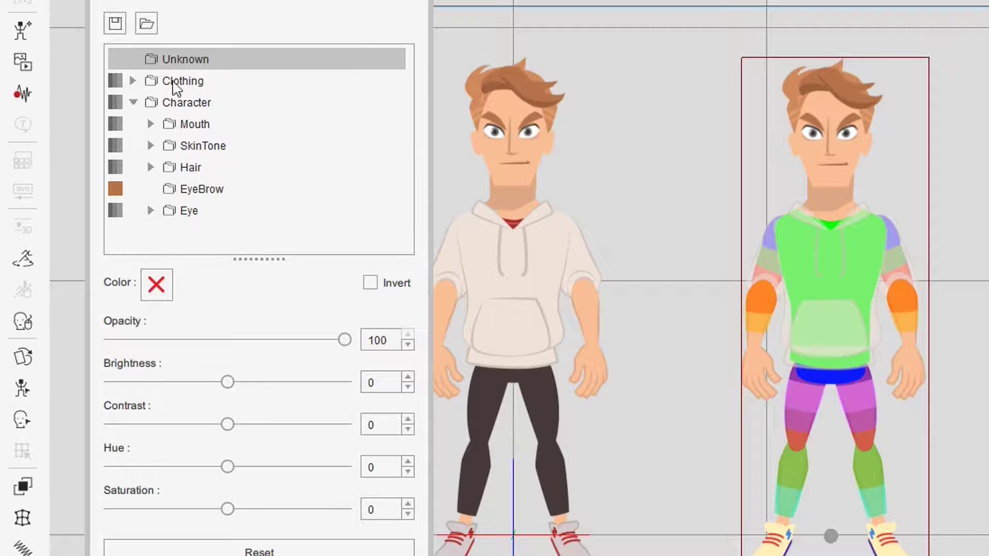
pyautogui.click(210, 84)
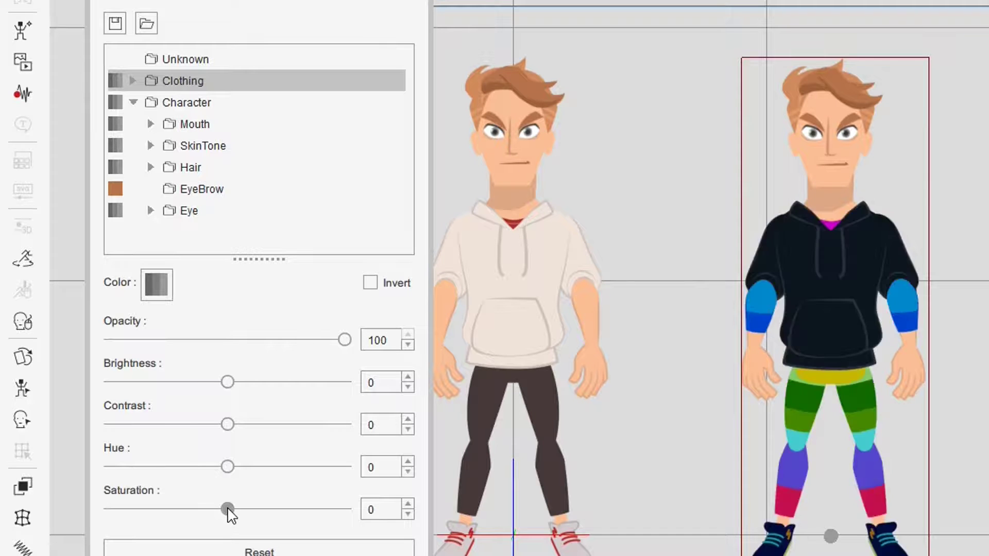
pyautogui.moveTo(227, 509); pyautogui.dragTo(101, 523)
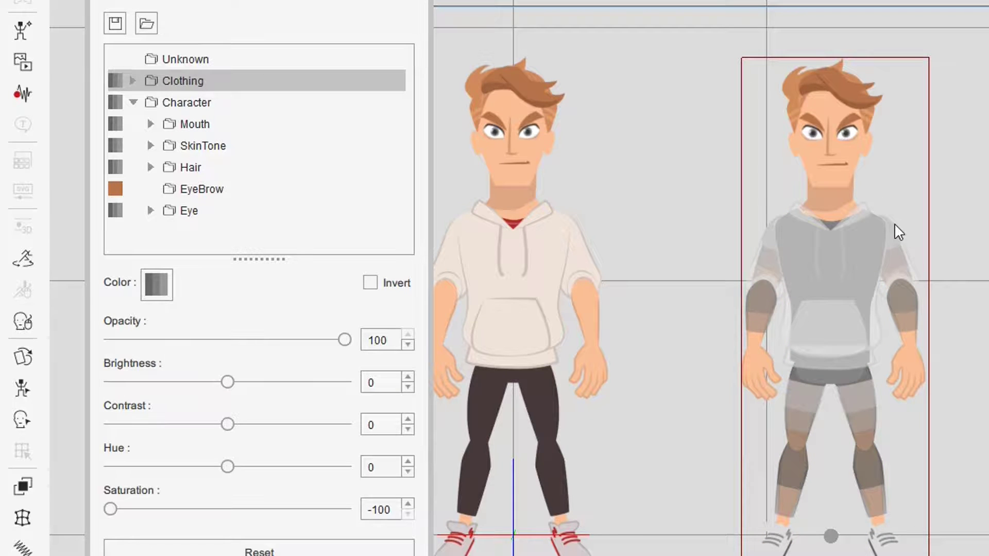
pyautogui.moveTo(228, 382); pyautogui.dragTo(84, 386)
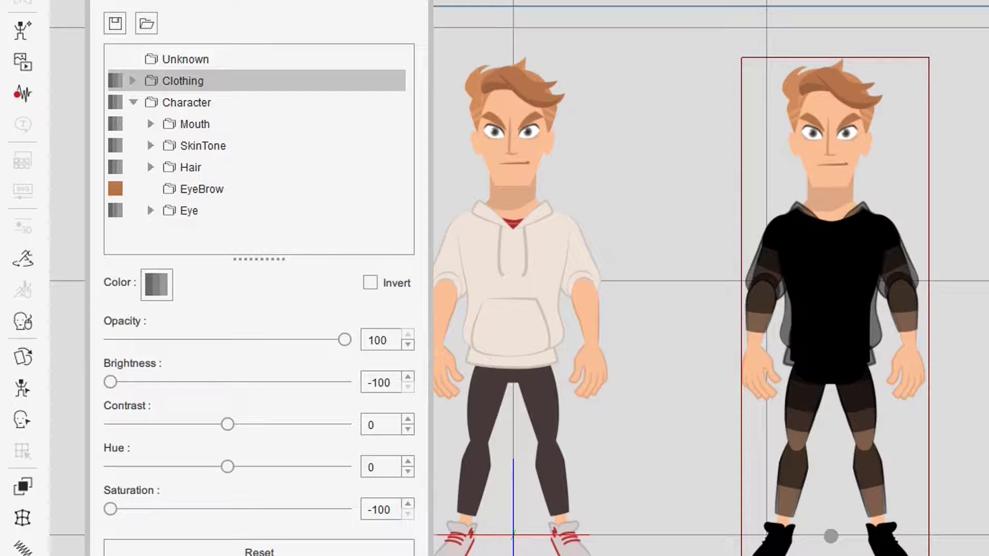
pyautogui.moveTo(227, 424); pyautogui.dragTo(78, 438)
pyautogui.moveTo(228, 466); pyautogui.dragTo(110, 467)
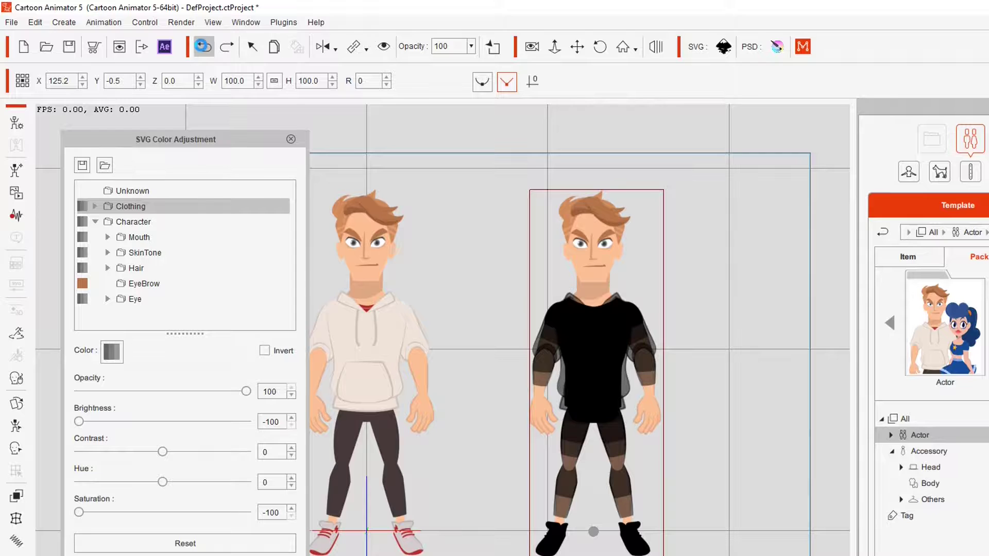
pyautogui.click(203, 46)
# Undo the clothing colour edits and inspect the Clothing > Outfit layer groups, testing then undoing an opacity change
pyautogui.click(203, 46)
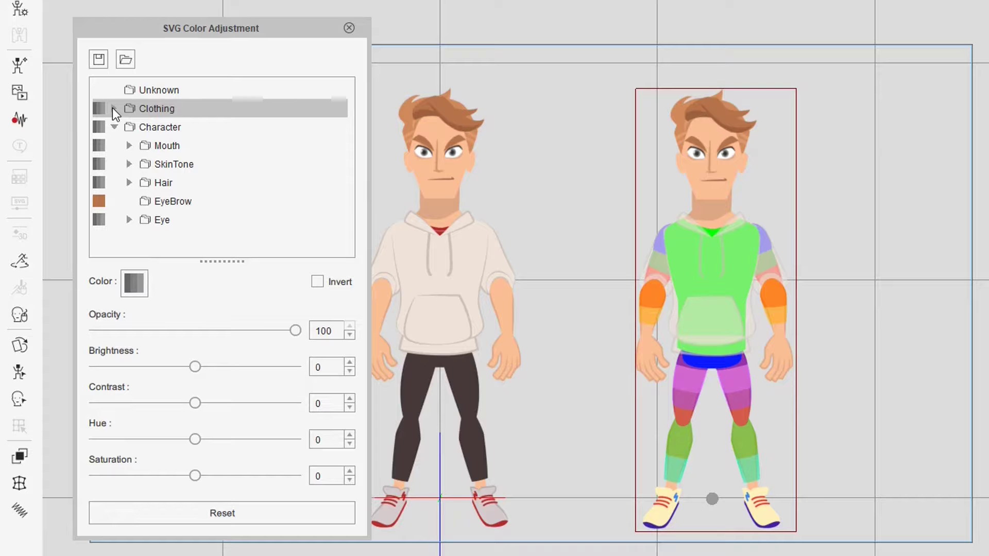
pyautogui.click(96, 206)
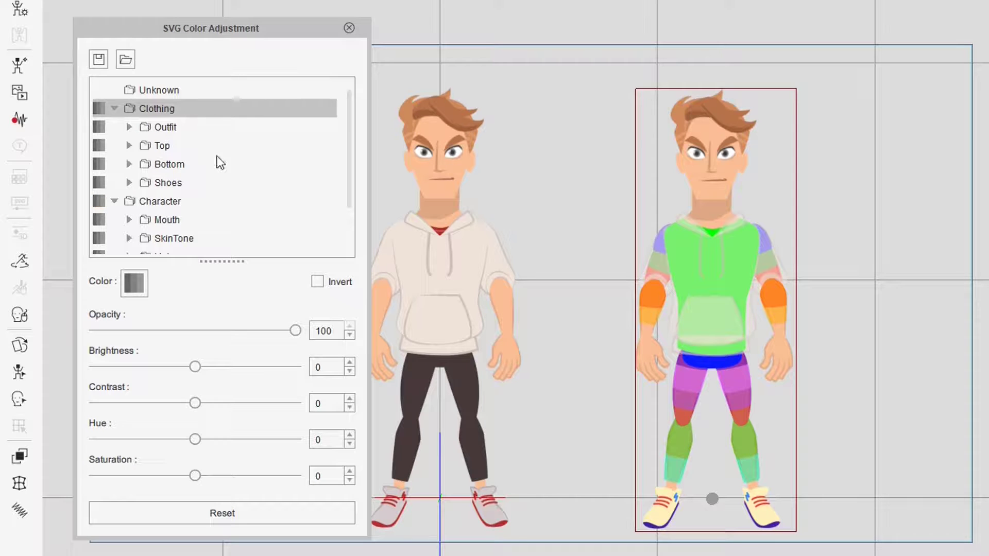
pyautogui.click(172, 128)
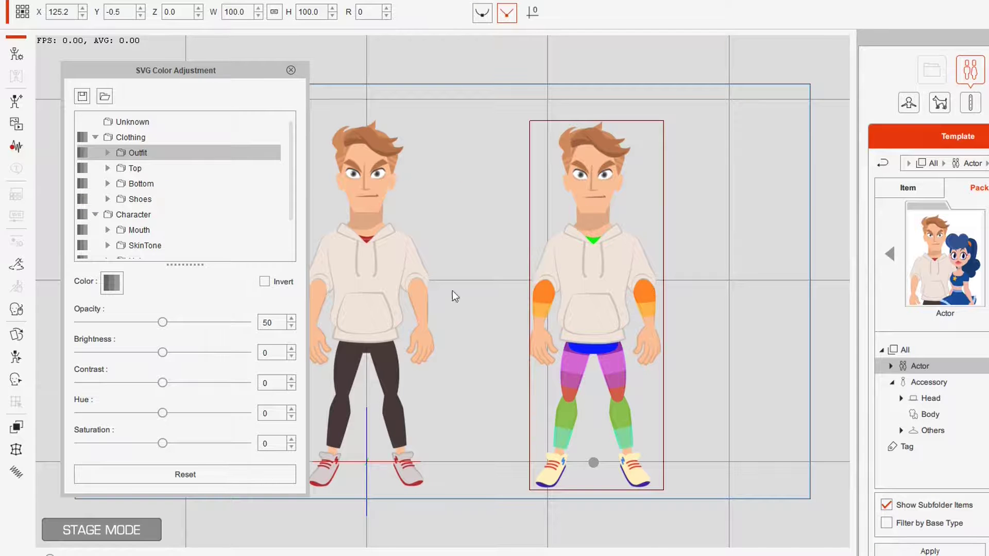
pyautogui.doubleClick(131, 154)
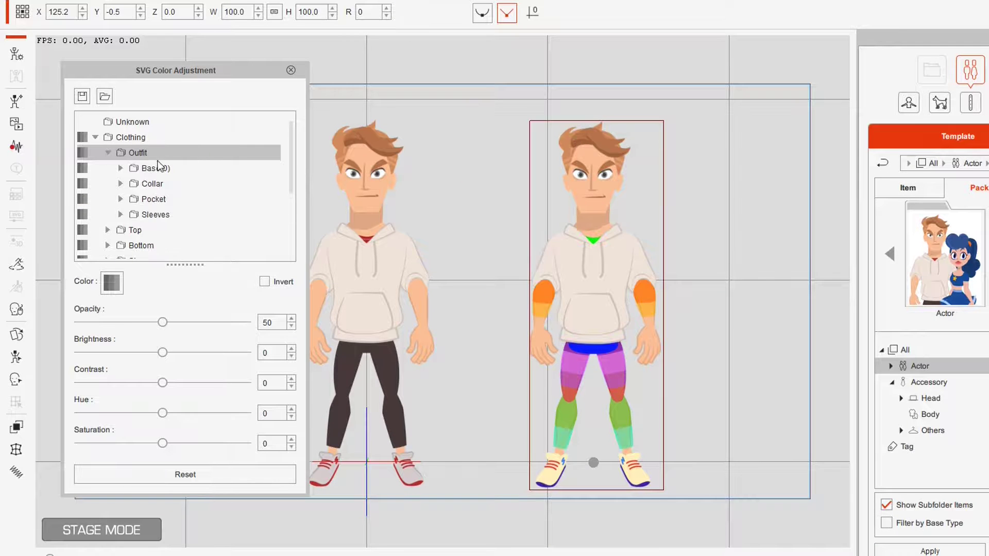
pyautogui.click(187, 167)
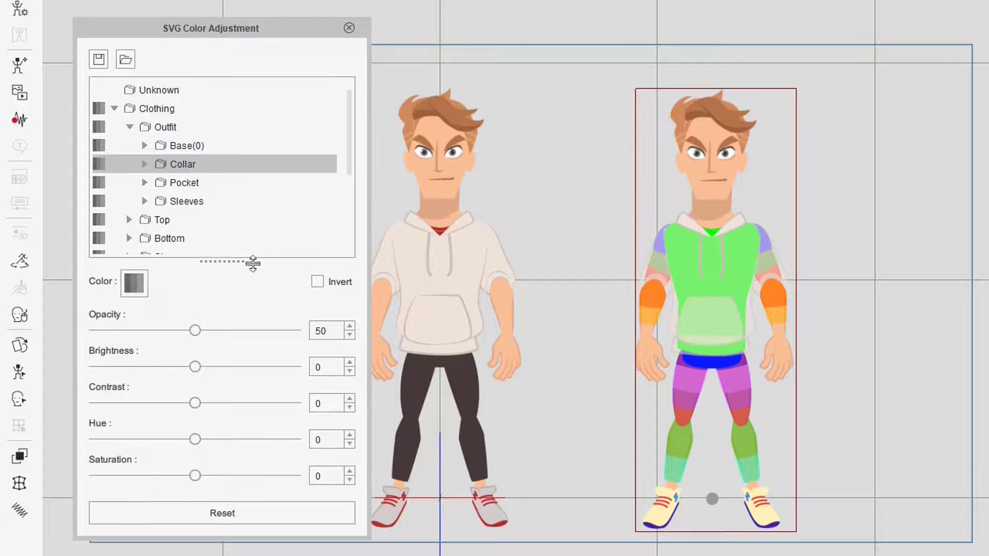
pyautogui.click(168, 128)
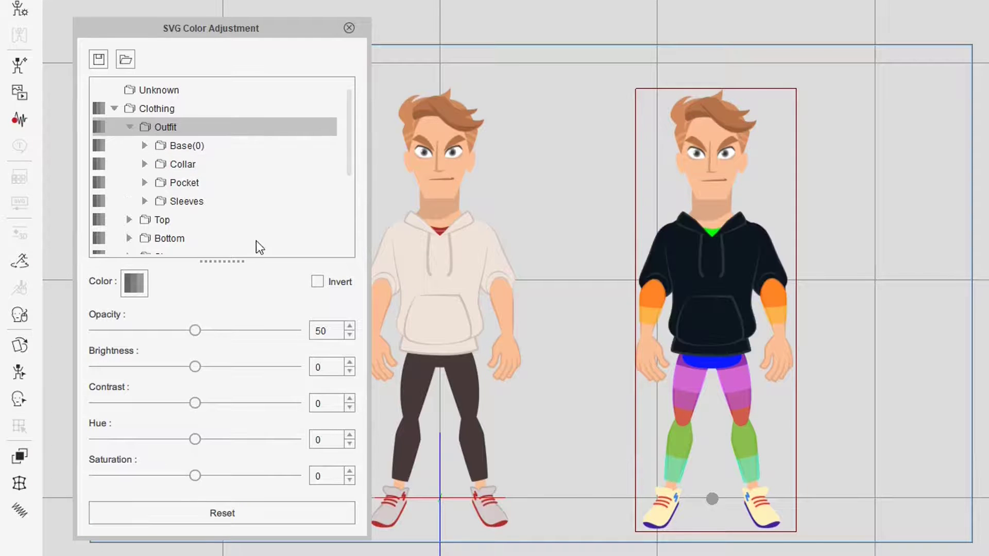
pyautogui.click(157, 108)
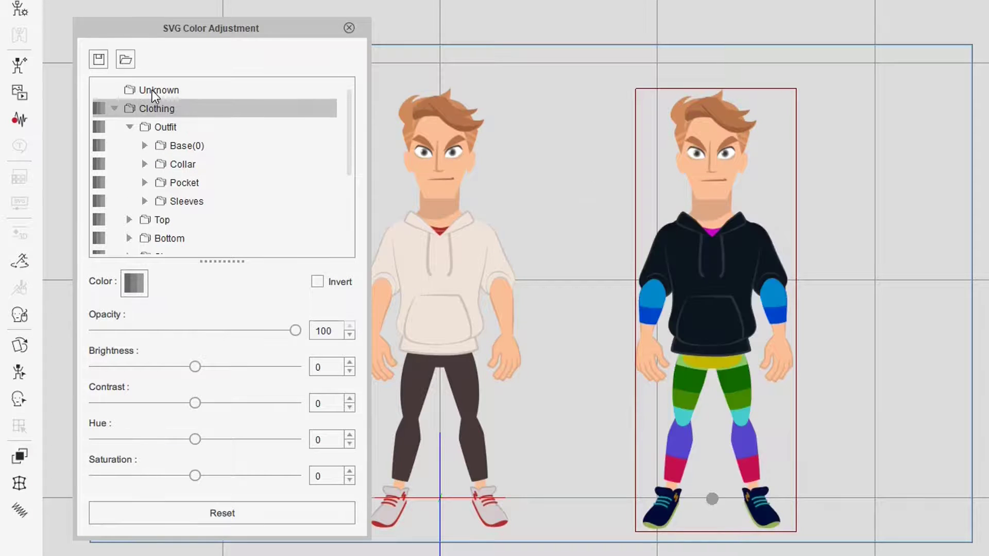
pyautogui.click(152, 90)
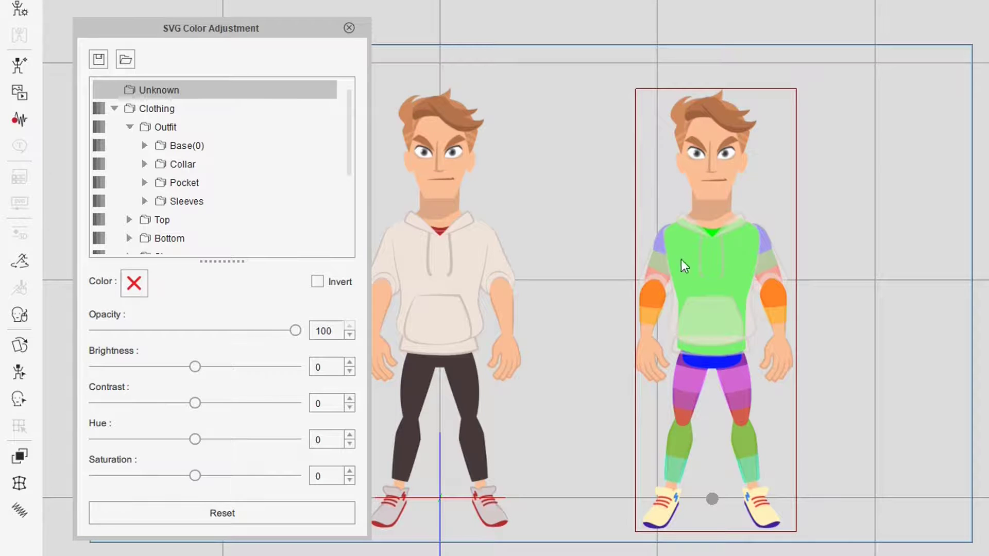
pyautogui.click(168, 130)
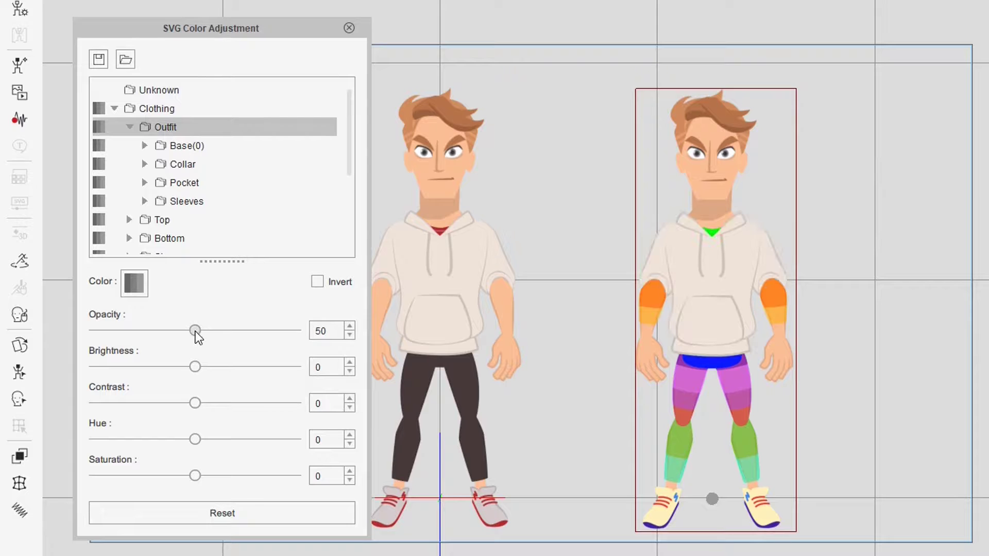
pyautogui.moveTo(196, 331); pyautogui.dragTo(301, 349)
pyautogui.hotkey('ctrl', 'z')
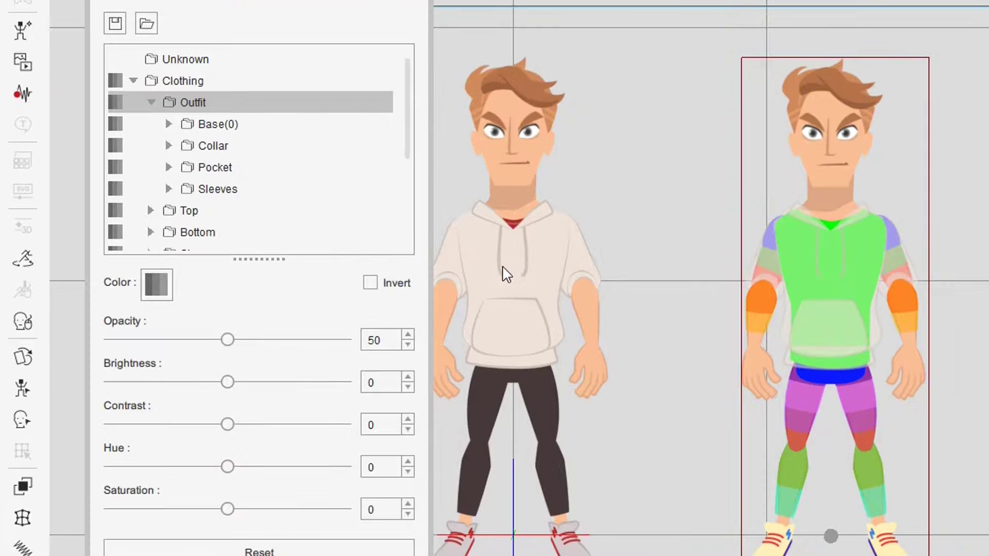
# Set the left Johnny's Outfit group opacity to 0, exposing the top underneath
pyautogui.click(506, 274)
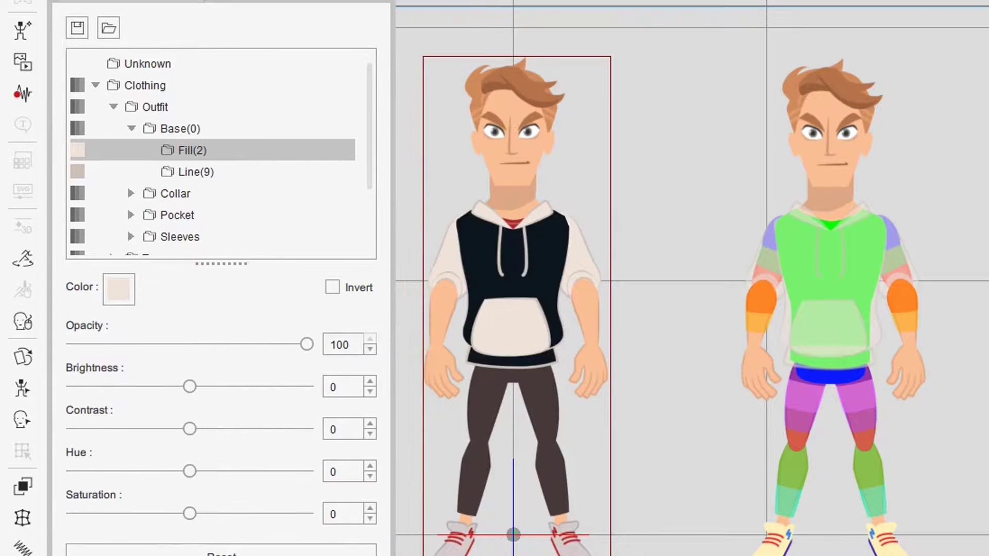
pyautogui.click(206, 107)
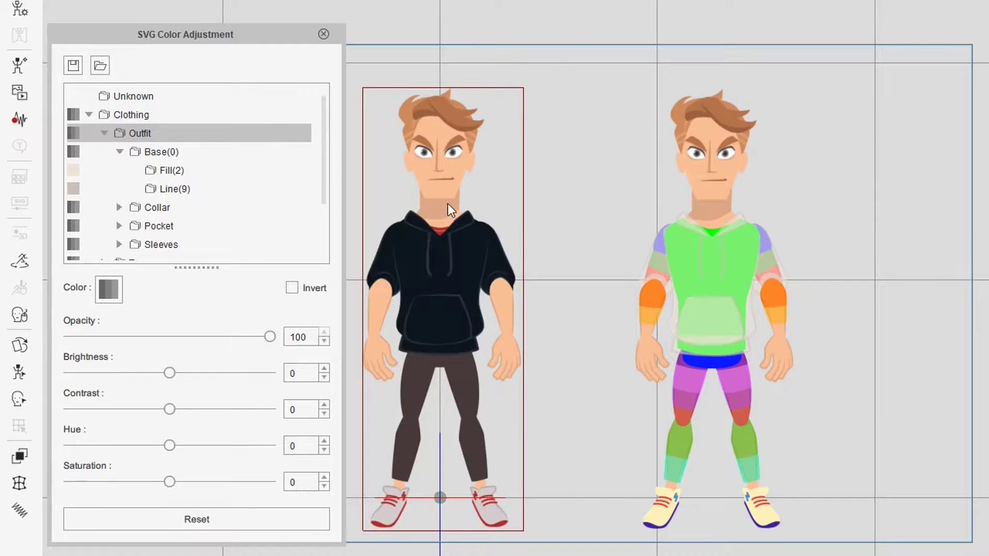
pyautogui.moveTo(269, 337); pyautogui.dragTo(30, 349)
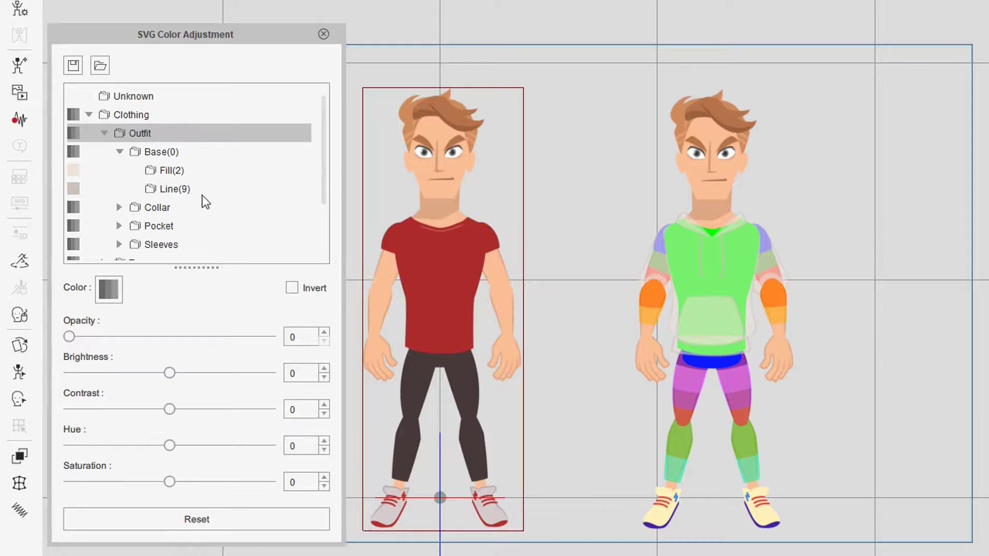
pyautogui.doubleClick(170, 133)
pyautogui.click(141, 156)
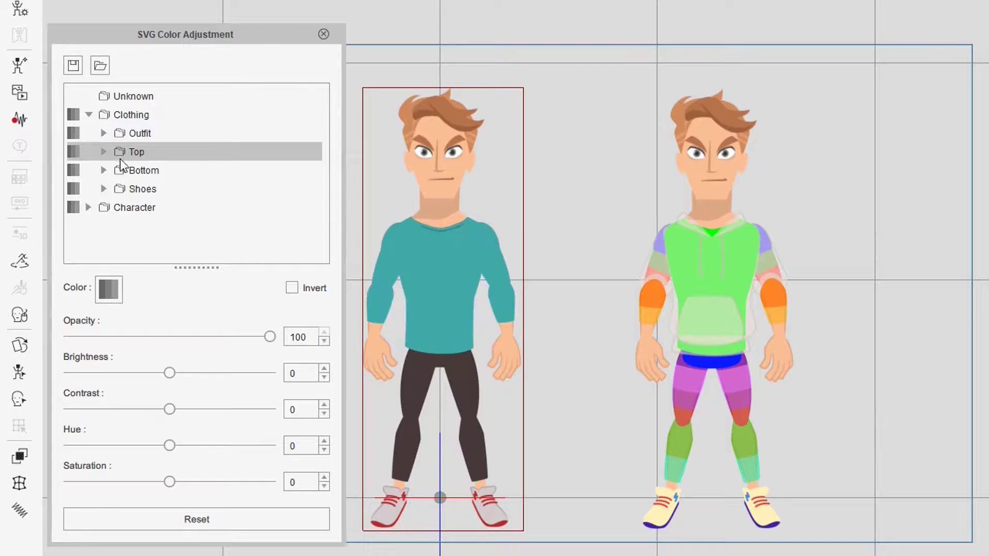
pyautogui.click(135, 135)
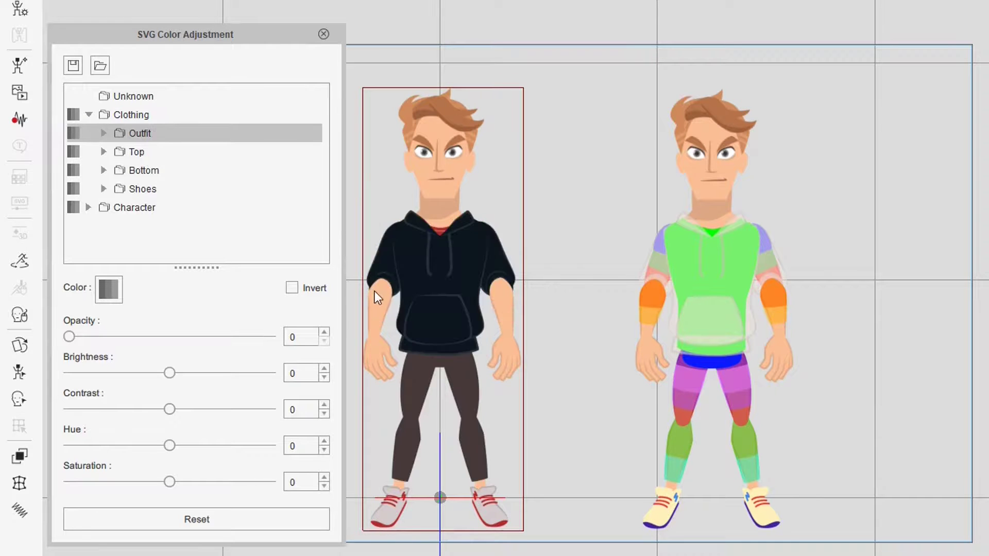
pyautogui.click(151, 96)
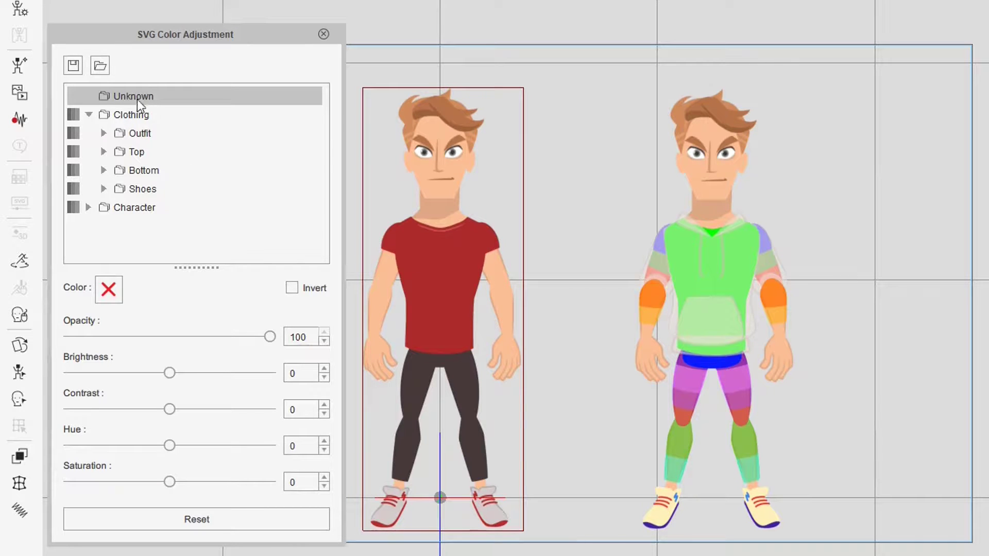
pyautogui.click(129, 151)
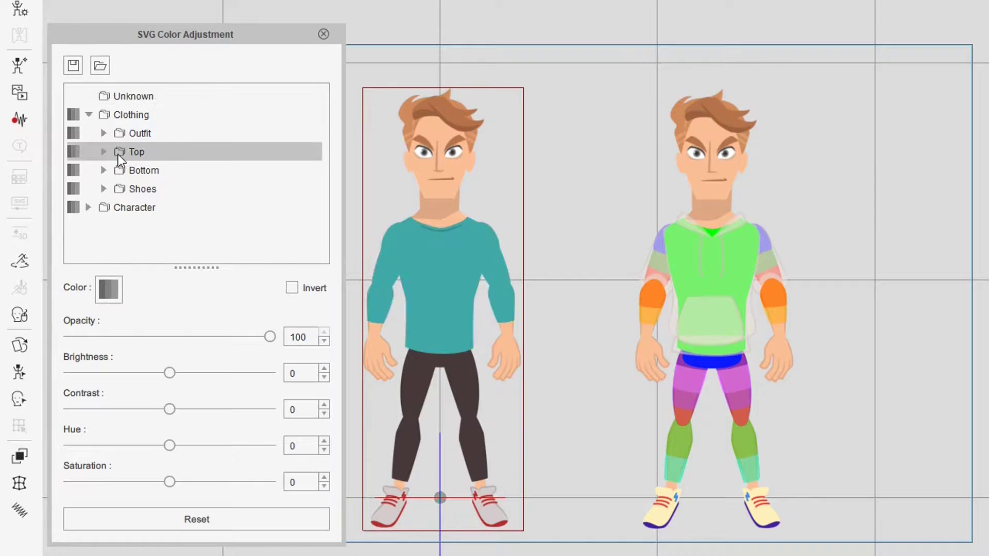
# Under Top > Sleeves, raise ArmFull, Sleeve3 and Sleeve4 opacity to 100
pyautogui.doubleClick(119, 153)
pyautogui.click(149, 172)
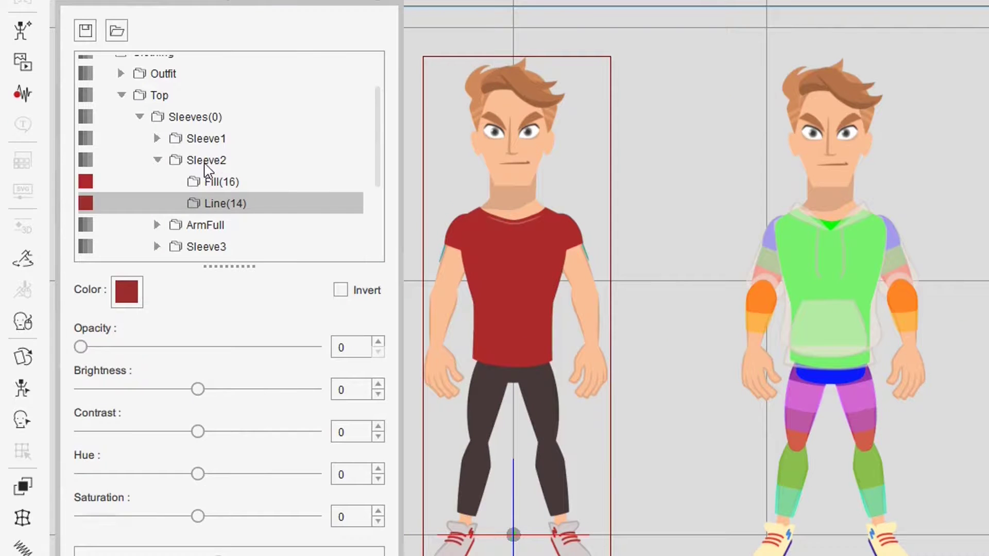
pyautogui.click(178, 177)
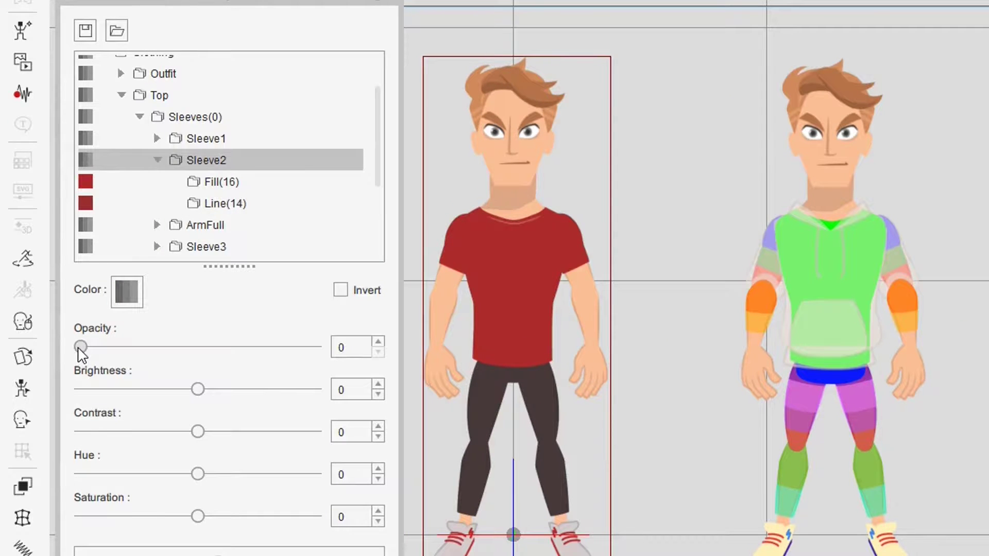
pyautogui.moveTo(81, 348); pyautogui.dragTo(384, 392)
pyautogui.click(166, 225)
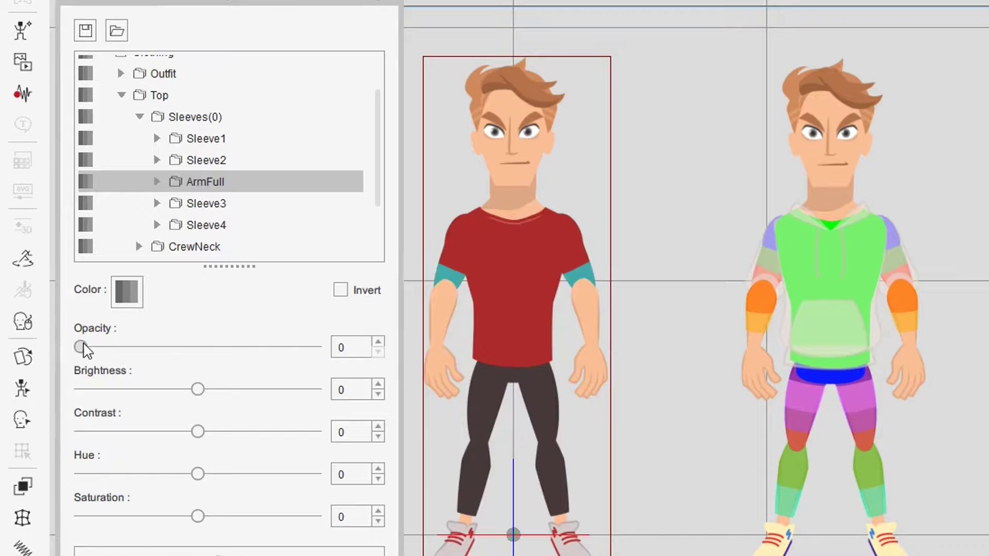
pyautogui.moveTo(81, 346); pyautogui.dragTo(329, 371)
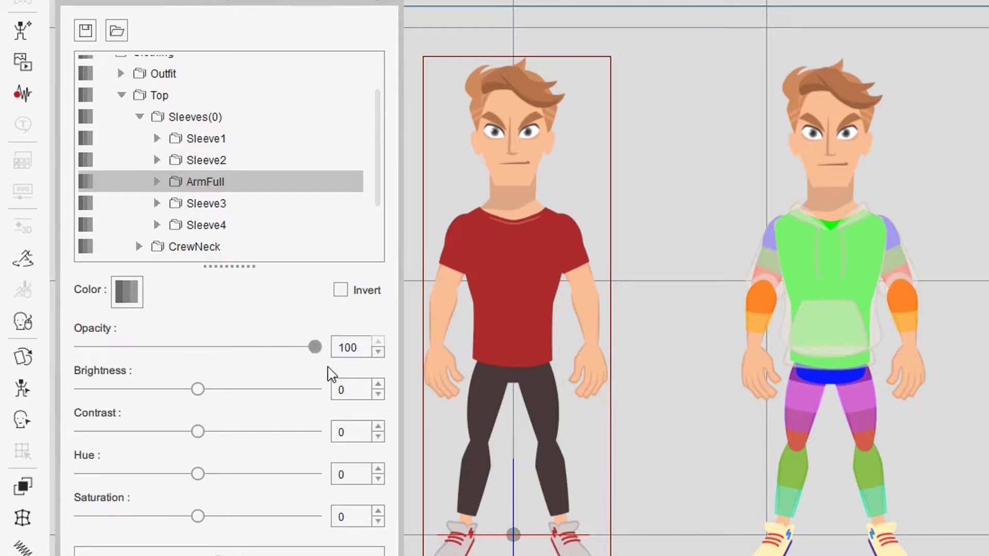
pyautogui.click(206, 205)
pyautogui.moveTo(100, 353); pyautogui.dragTo(331, 386)
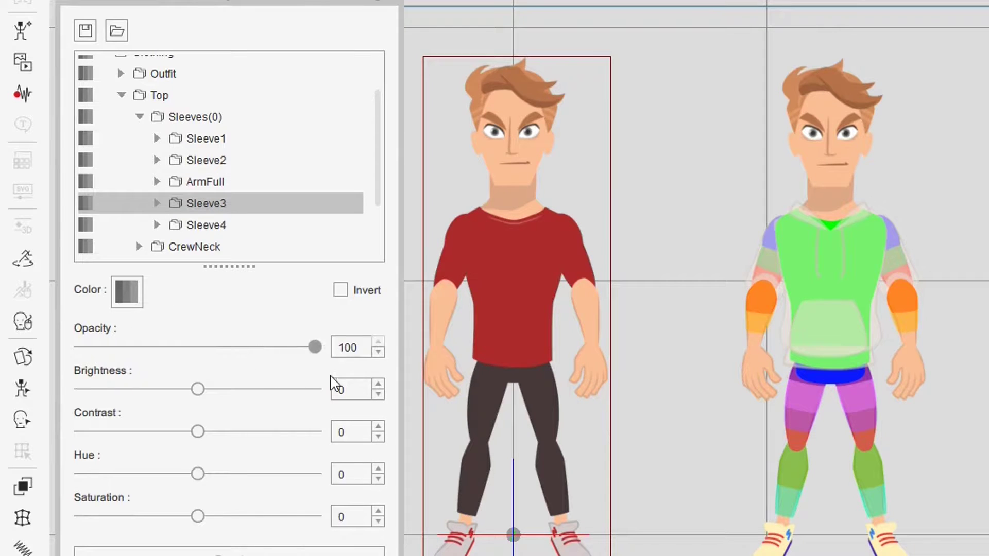
pyautogui.click(201, 226)
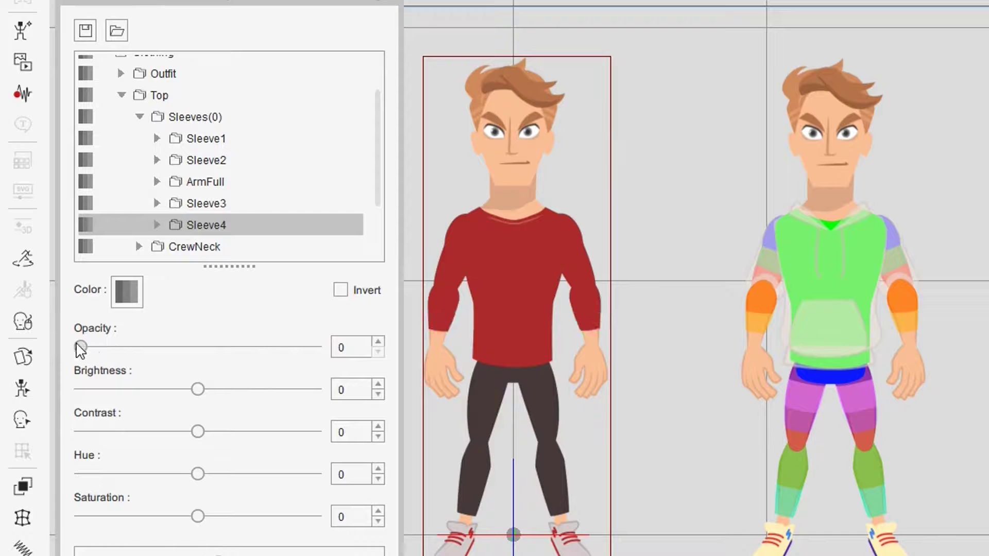
pyautogui.moveTo(80, 346); pyautogui.dragTo(322, 365)
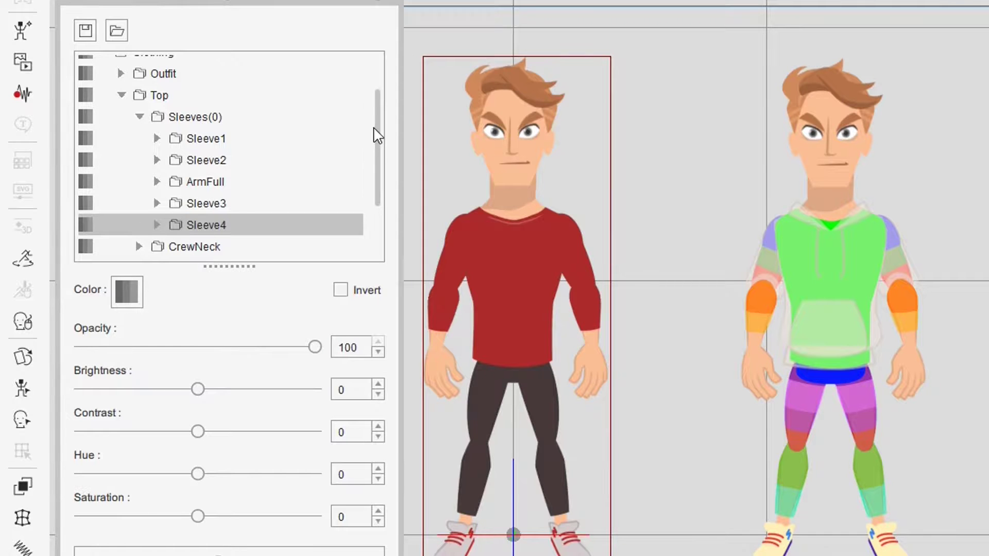
pyautogui.moveTo(376, 132); pyautogui.dragTo(368, 160)
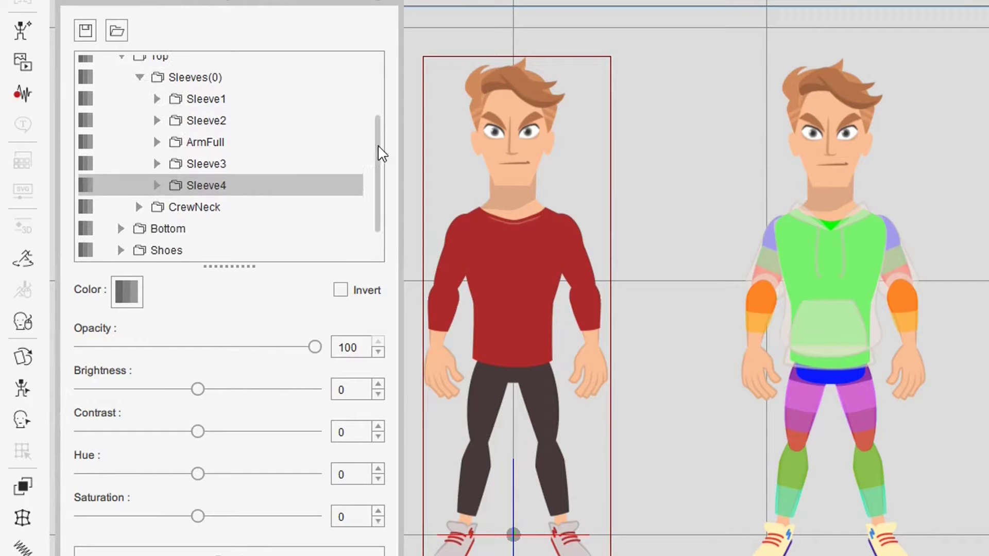
# Under Bottom, set Leg5 and ThighFull opacity to 0 and Leg3 opacity to 100
pyautogui.click(121, 228)
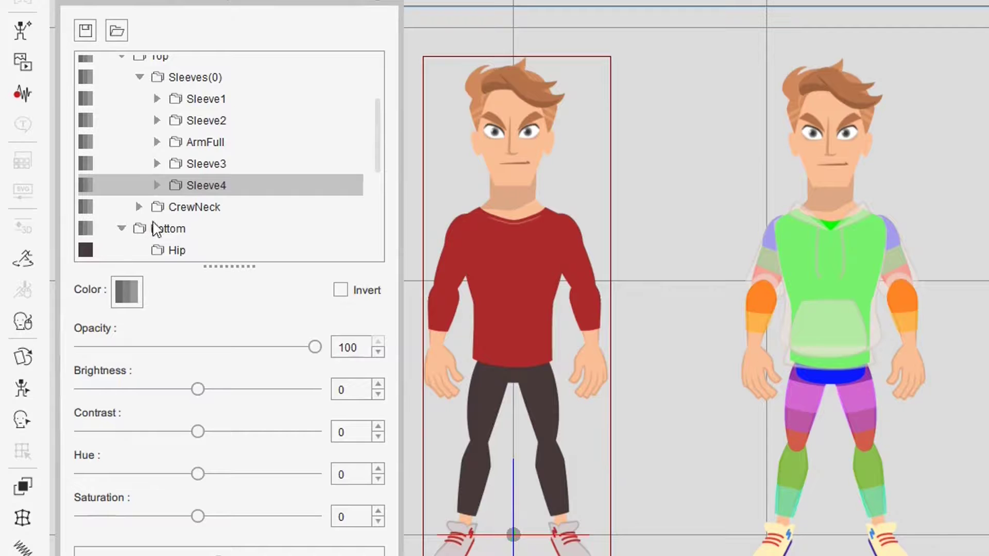
pyautogui.moveTo(377, 154); pyautogui.dragTo(379, 183)
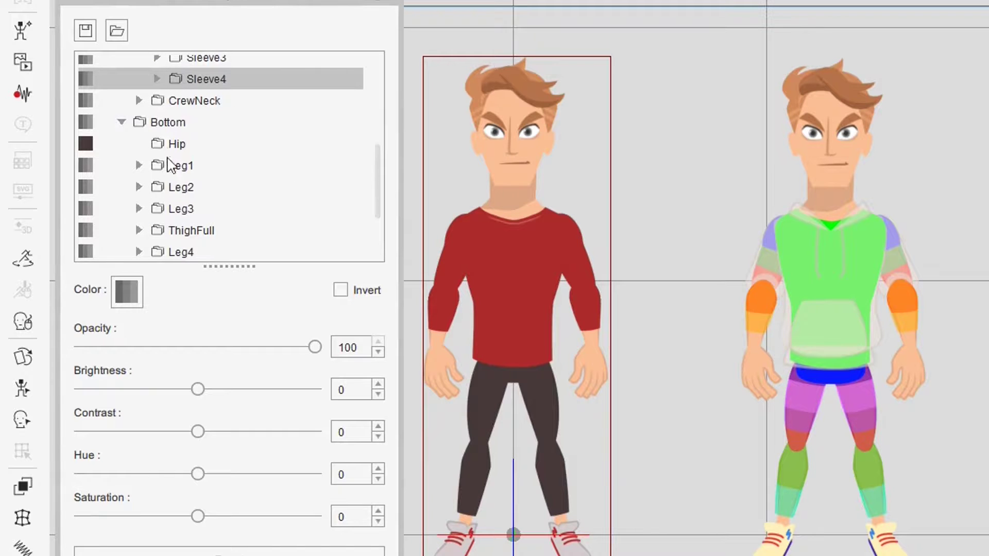
pyautogui.click(181, 252)
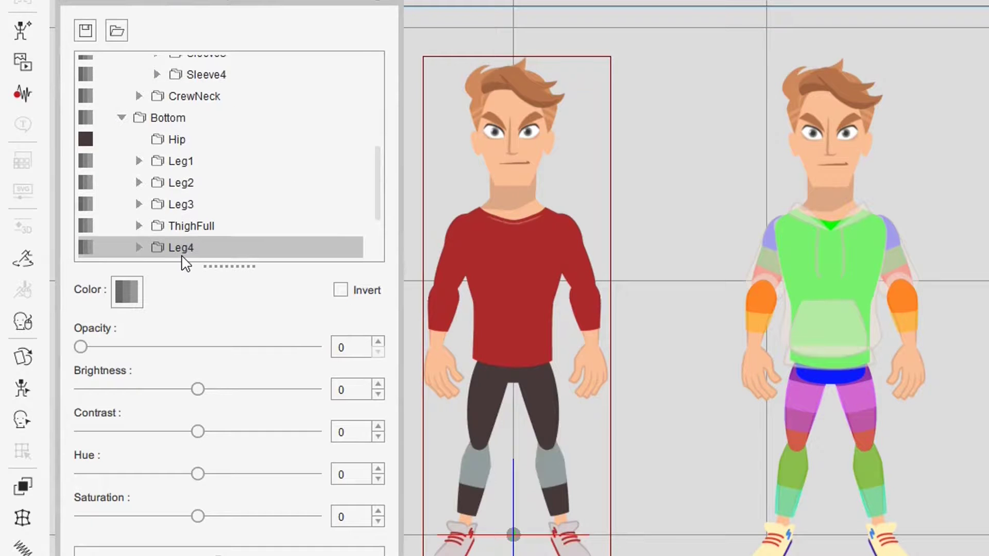
pyautogui.click(183, 260)
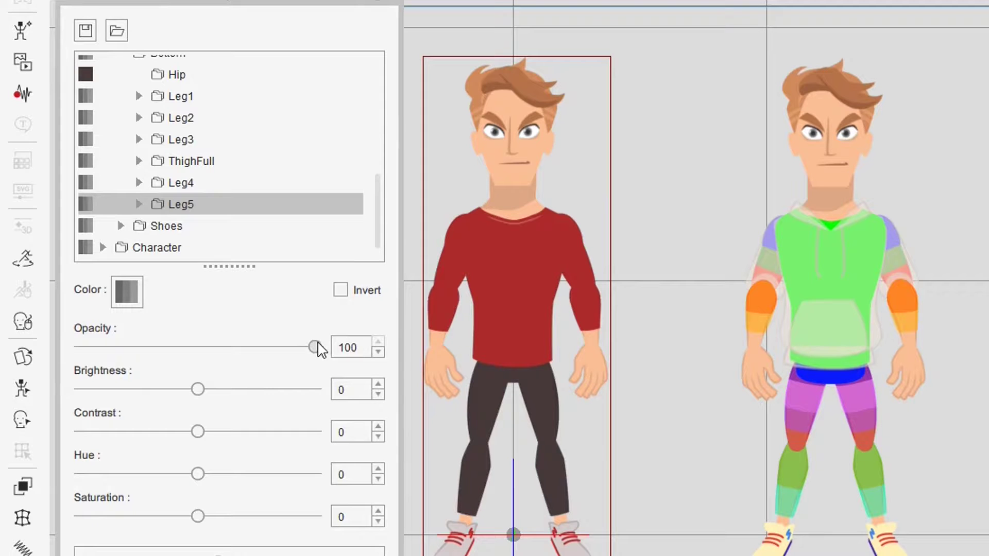
pyautogui.moveTo(315, 346); pyautogui.dragTo(59, 367)
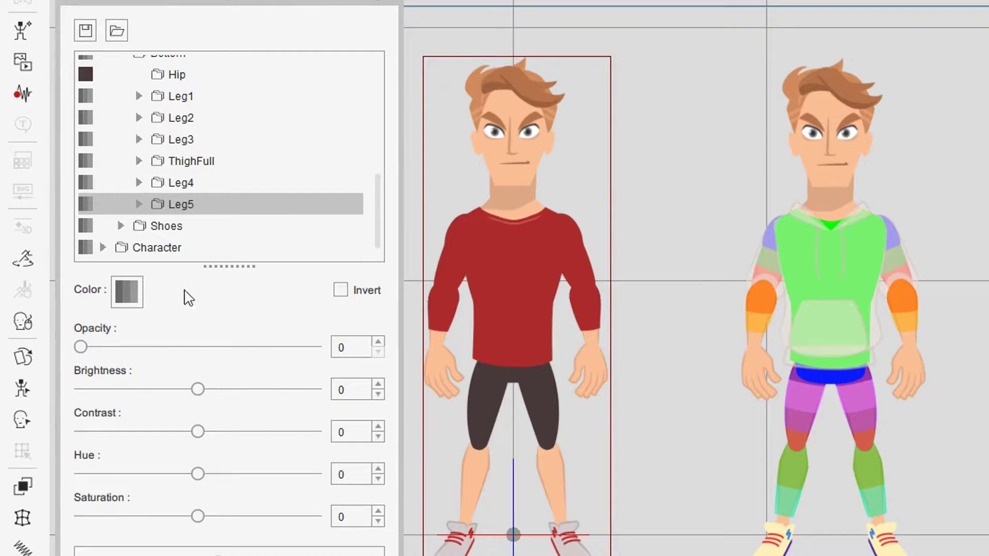
pyautogui.click(184, 179)
pyautogui.click(188, 162)
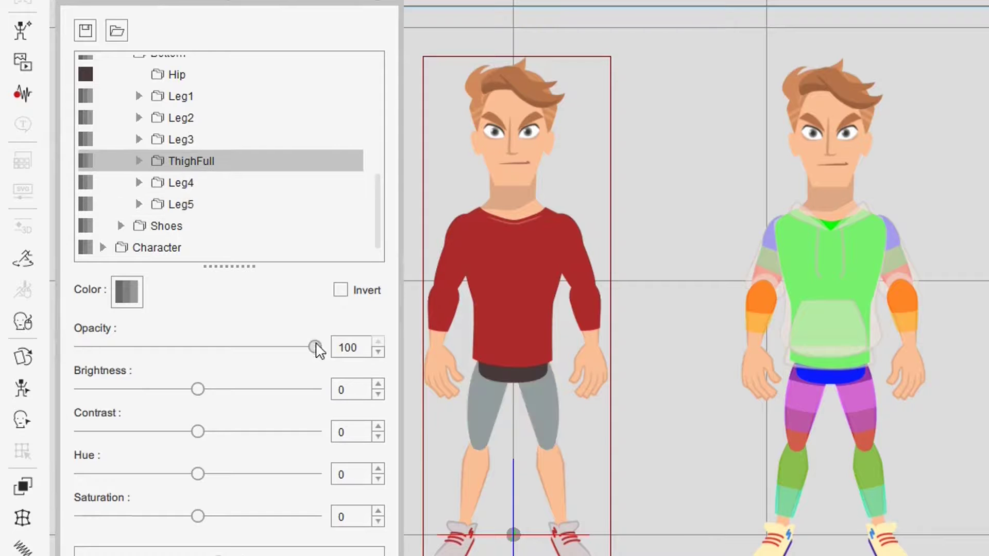
pyautogui.moveTo(315, 348); pyautogui.dragTo(78, 348)
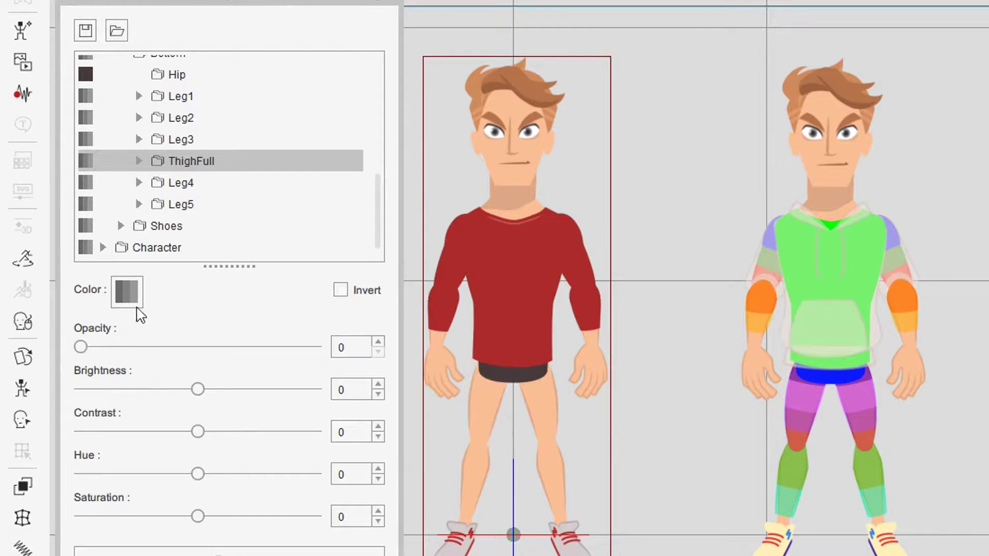
pyautogui.click(175, 134)
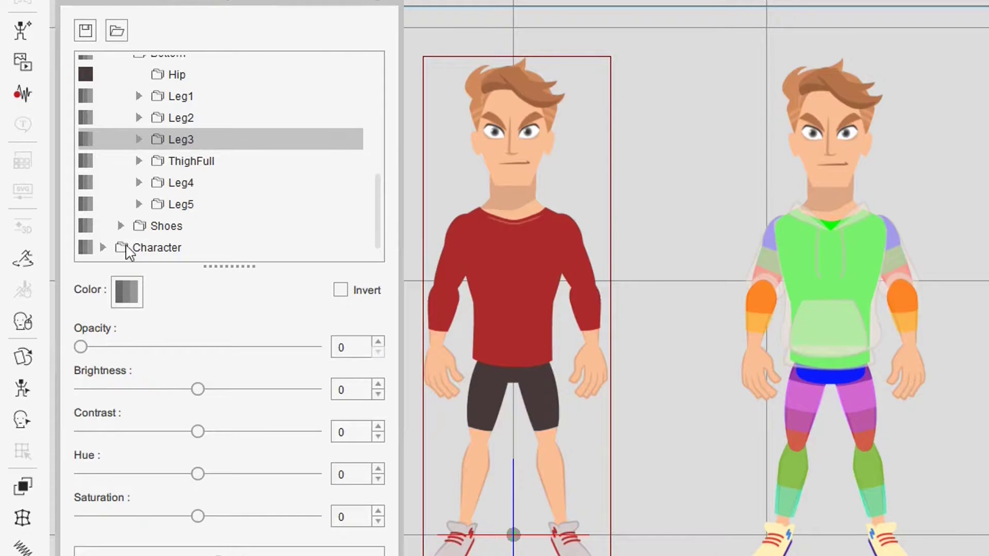
pyautogui.moveTo(81, 348); pyautogui.dragTo(474, 350)
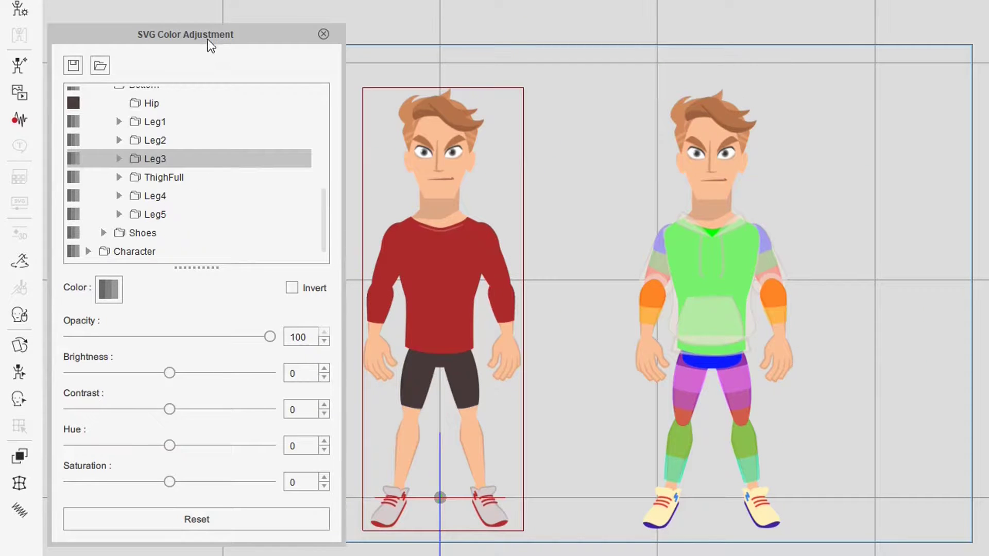
# Colour the Leg3 shorts layer teal #00aa7f
pyautogui.moveTo(208, 40); pyautogui.dragTo(219, 31)
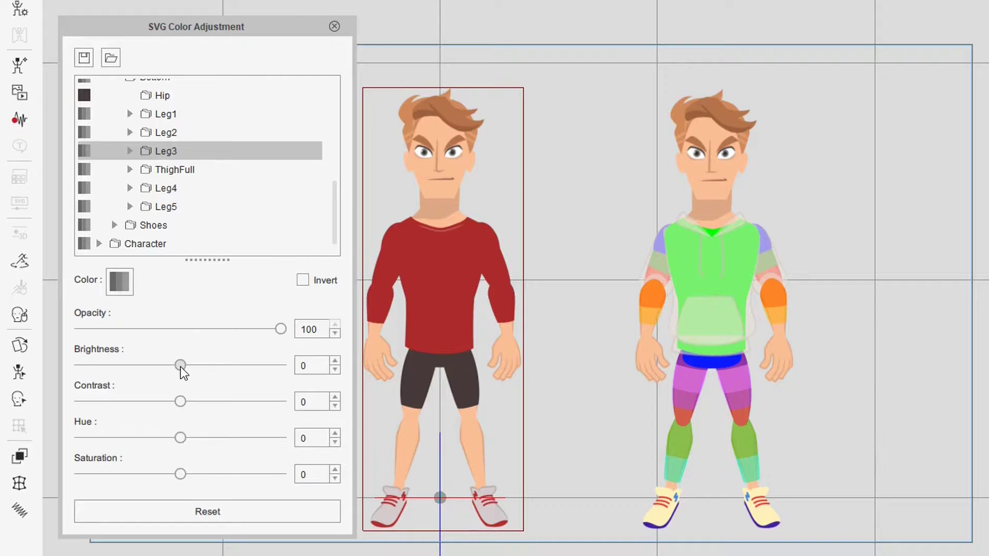
pyautogui.click(124, 285)
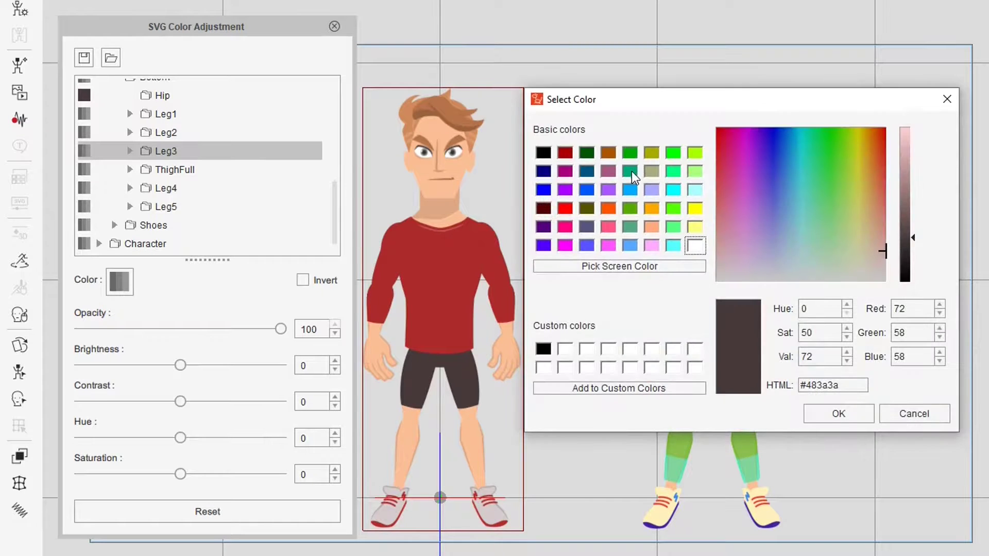
pyautogui.click(630, 171)
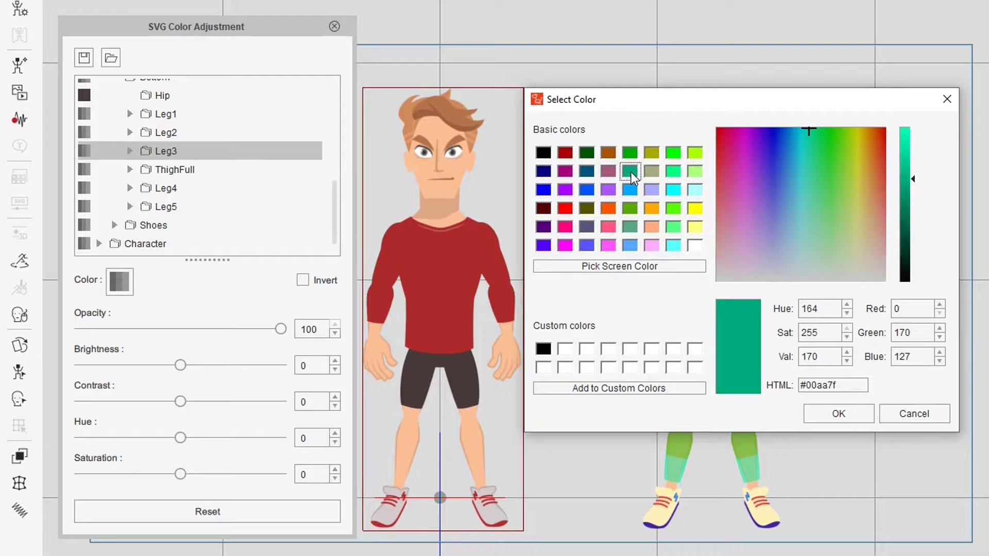
pyautogui.click(817, 408)
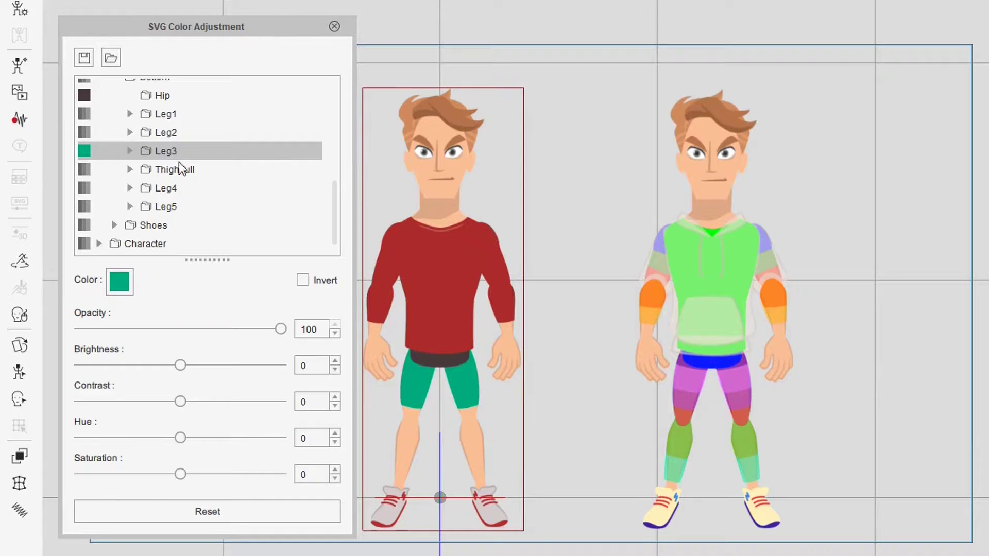
# Give the Hip layer the same teal-green by sampling the shorts' colour from the stage
pyautogui.click(156, 97)
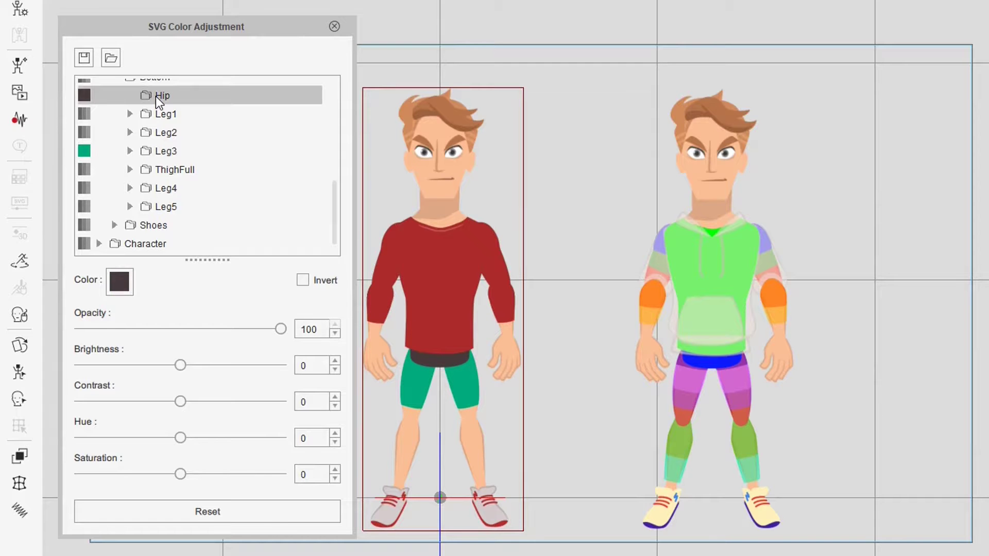
pyautogui.click(121, 282)
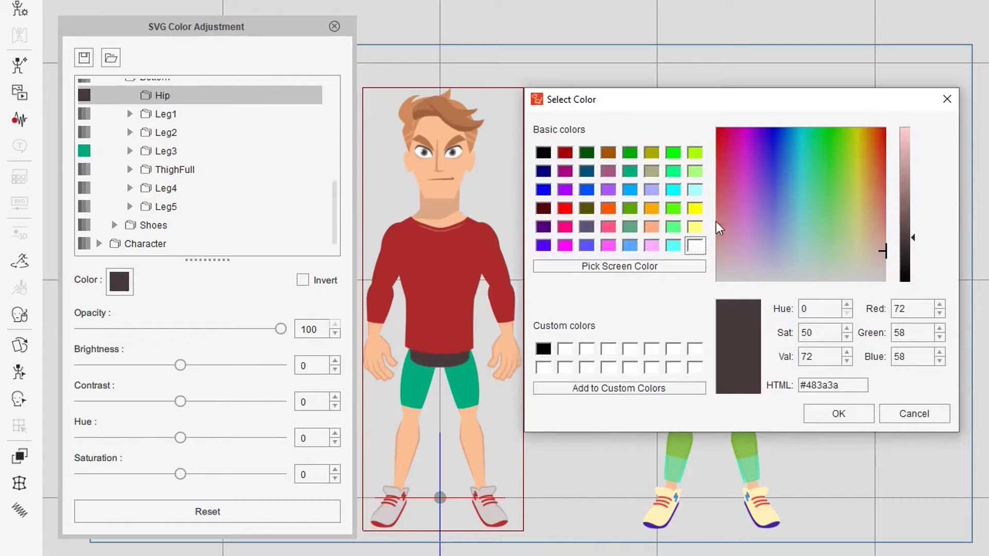
pyautogui.click(636, 266)
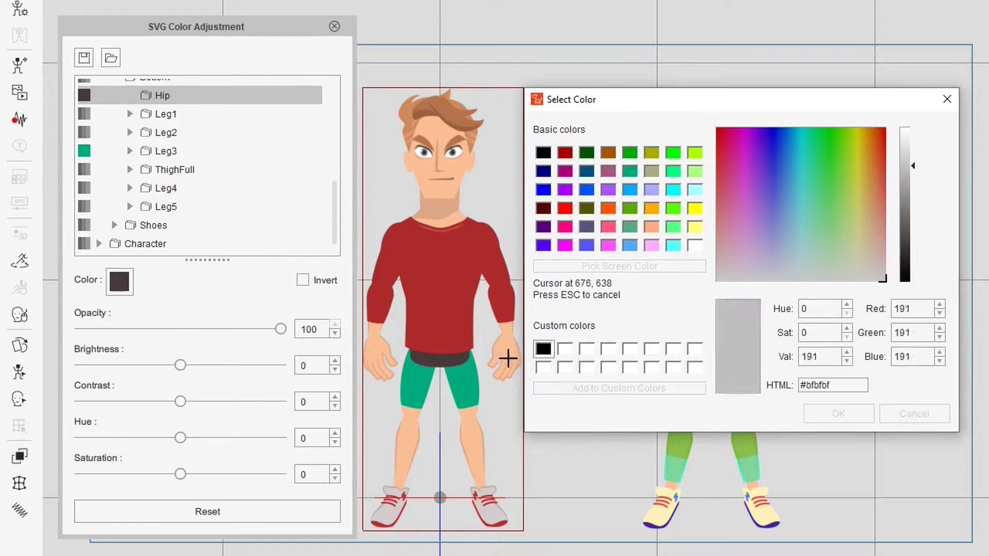
pyautogui.click(415, 379)
pyautogui.click(834, 416)
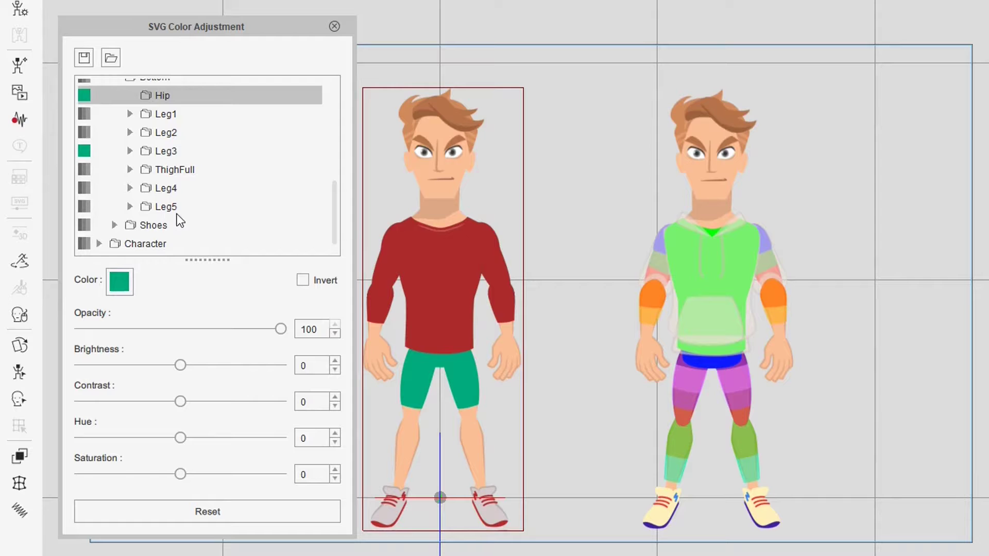
# Collapse Top and Bottom, then lower the Character SkinTone brightness and contrast for a tanned look
pyautogui.scroll(5, 178, 216)
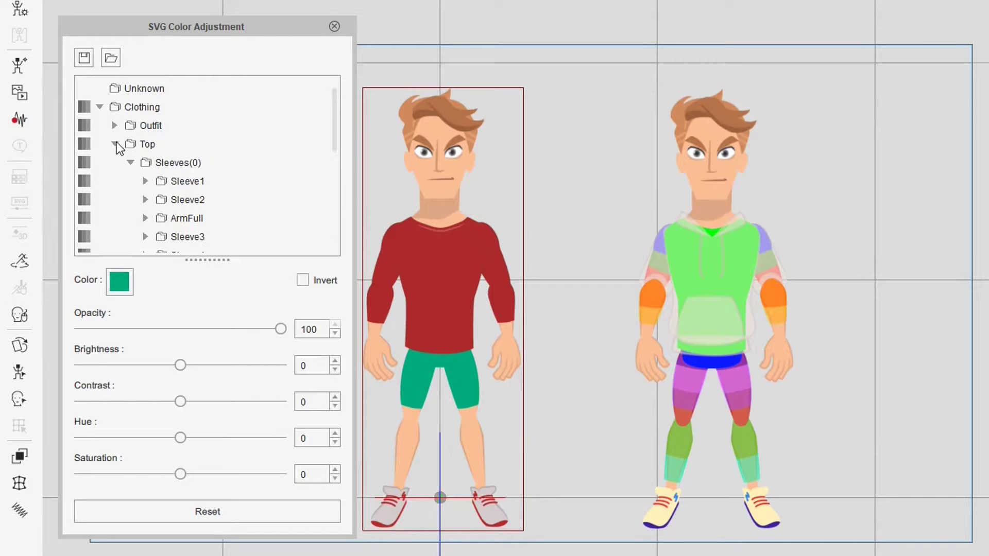
pyautogui.click(114, 144)
pyautogui.click(115, 163)
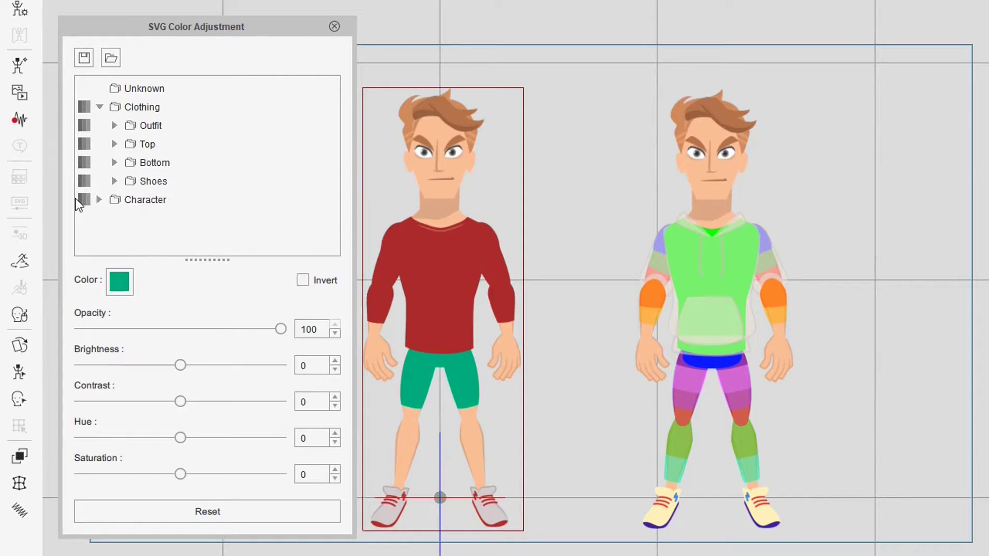
pyautogui.click(99, 199)
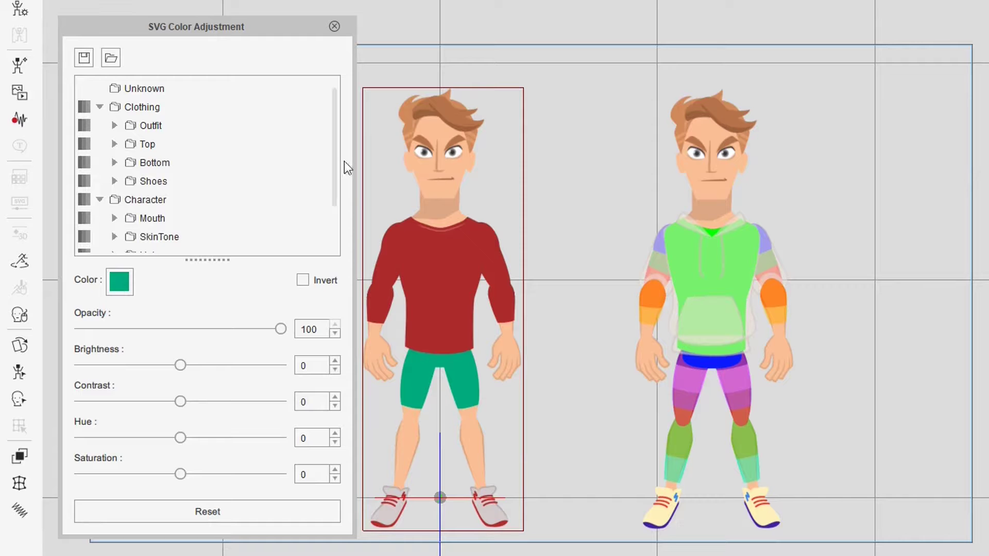
pyautogui.moveTo(336, 122); pyautogui.dragTo(333, 172)
pyautogui.click(167, 191)
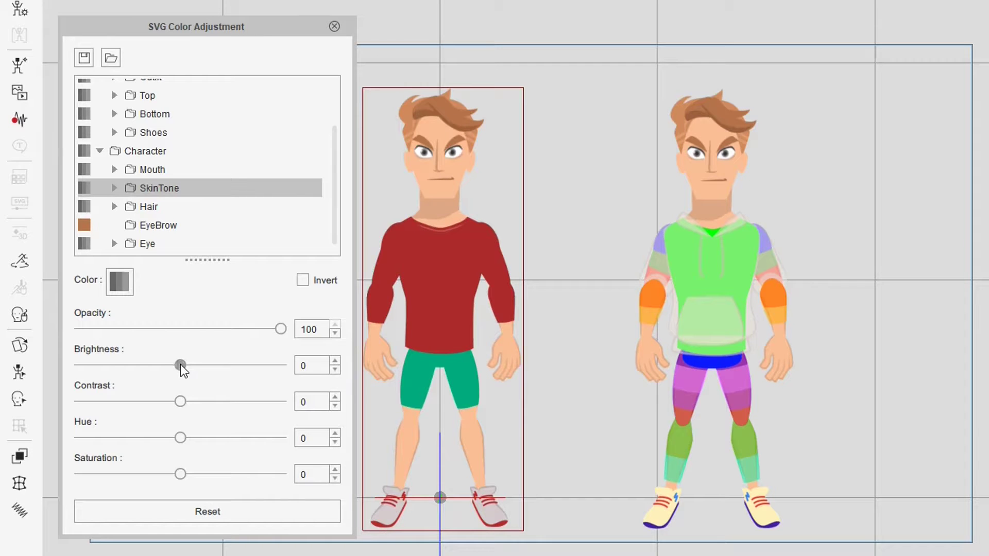
pyautogui.moveTo(180, 364); pyautogui.dragTo(160, 365)
pyautogui.moveTo(180, 401); pyautogui.dragTo(132, 400)
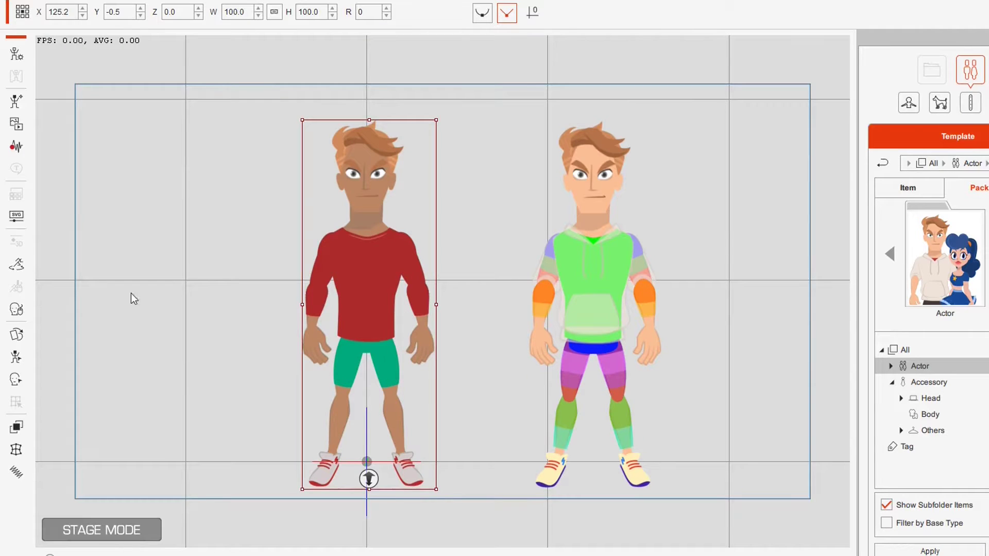
# Reopen the SVG Color Adjustment panel and move it into position
pyautogui.click(16, 215)
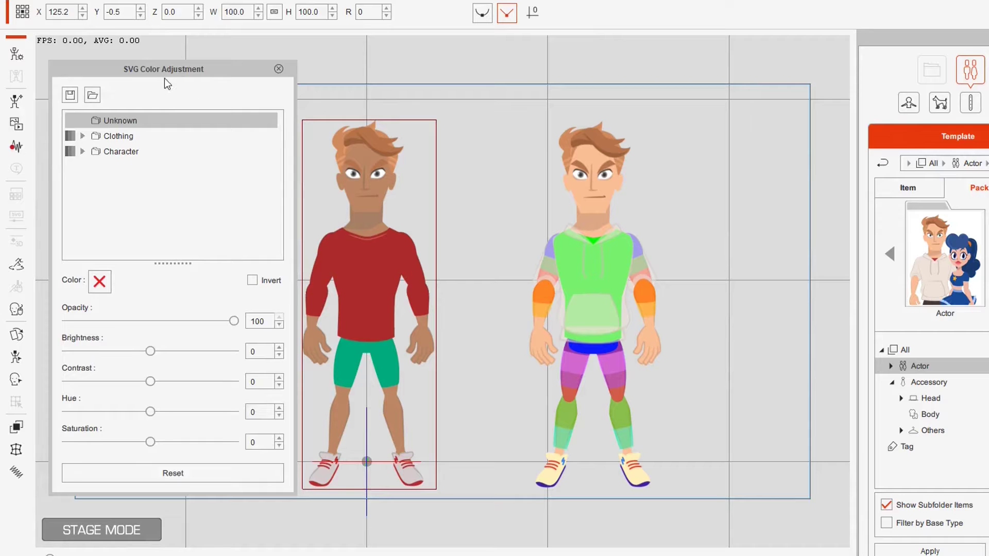
pyautogui.moveTo(172, 72); pyautogui.dragTo(180, 72)
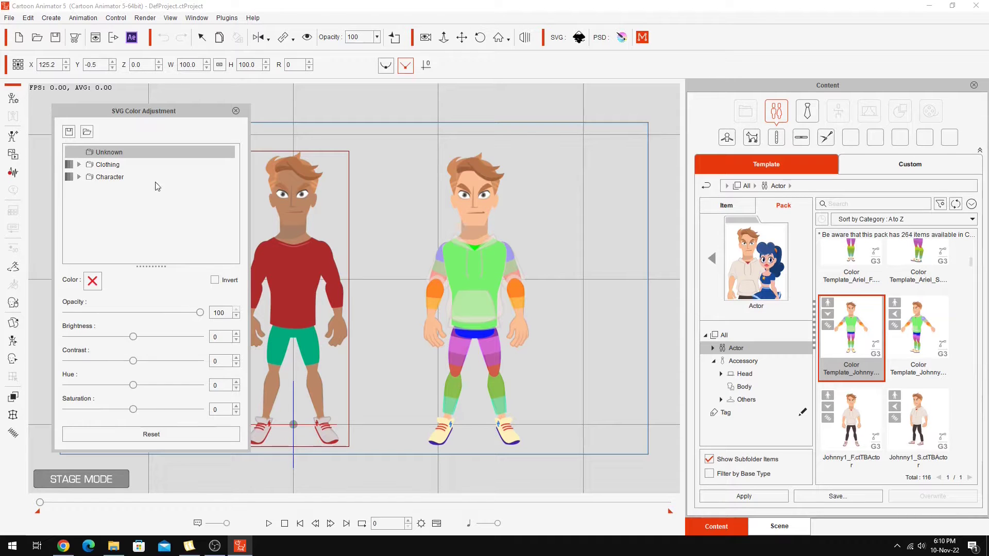
pyautogui.moveTo(150, 111); pyautogui.dragTo(141, 113)
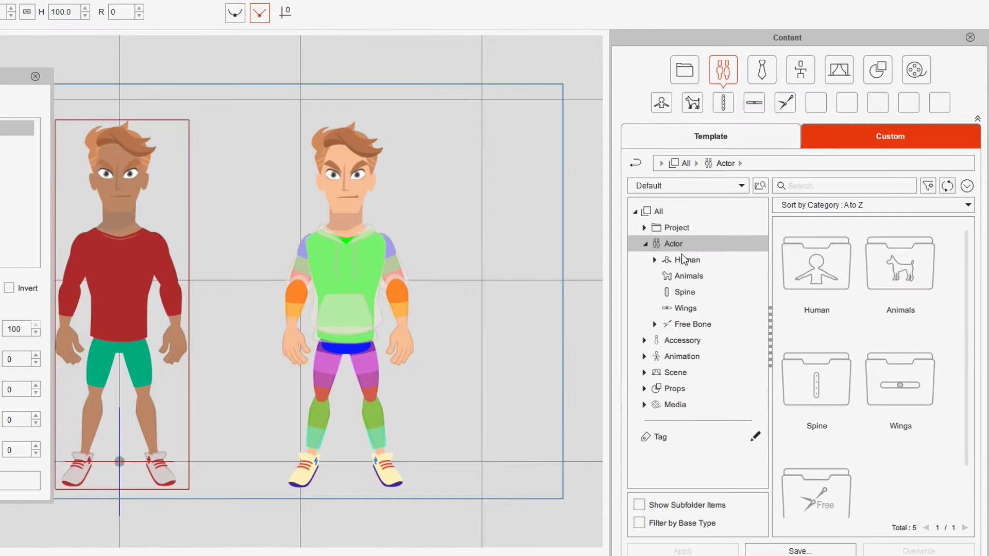
# Load TET Fred Avatar from Human > Character > G3 onto the stage
pyautogui.click(742, 262)
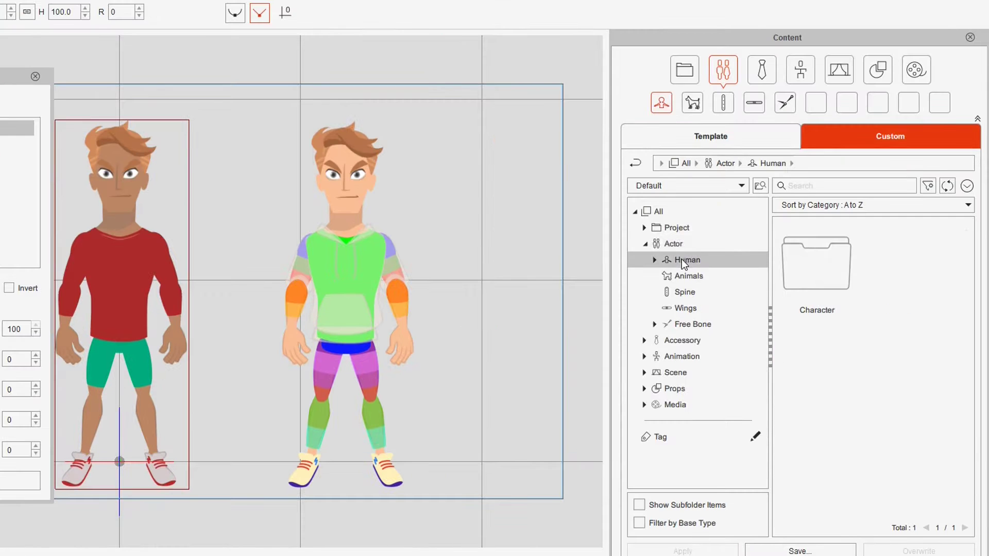
pyautogui.click(654, 260)
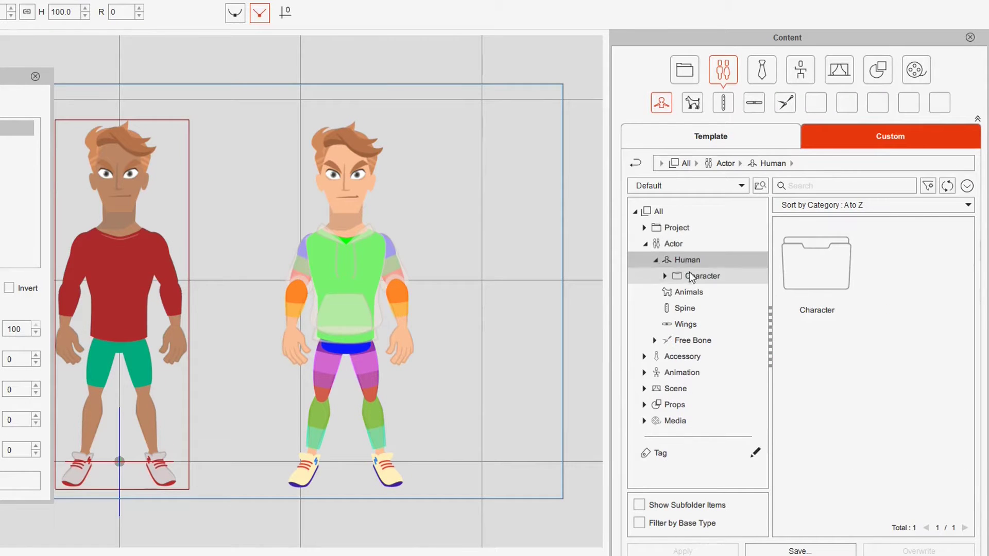
pyautogui.click(690, 276)
pyautogui.click(664, 276)
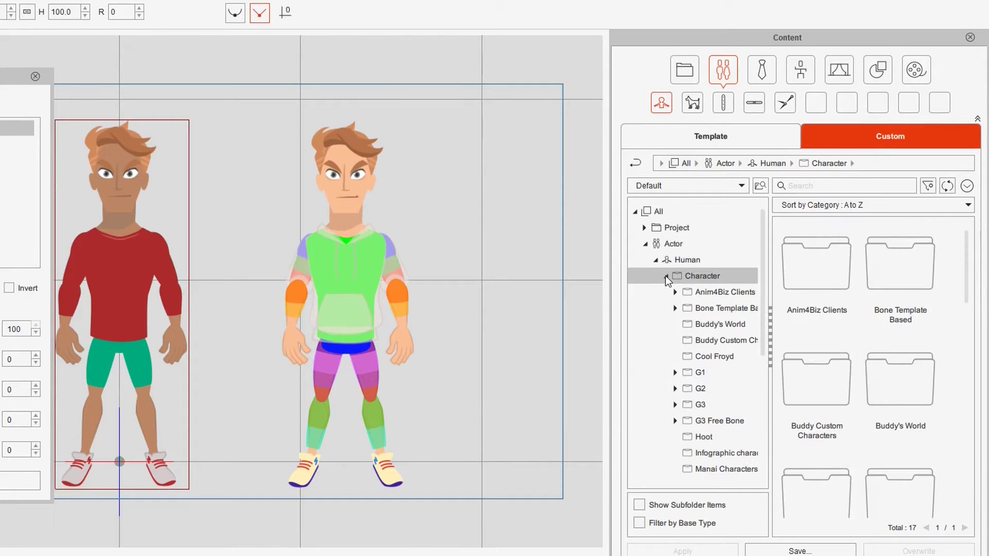
pyautogui.click(736, 406)
pyautogui.click(675, 405)
pyautogui.moveTo(762, 282); pyautogui.dragTo(768, 391)
pyautogui.click(731, 392)
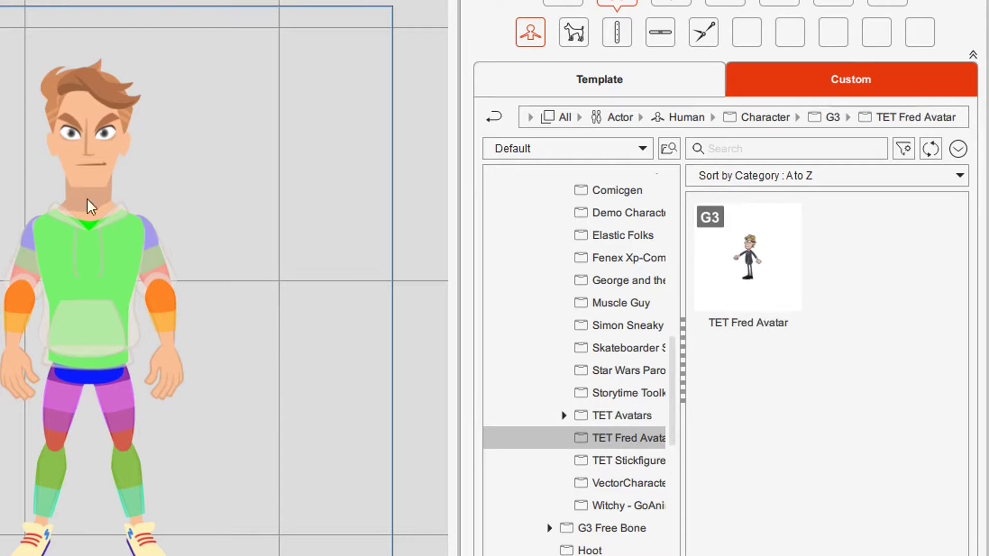
pyautogui.doubleClick(703, 315)
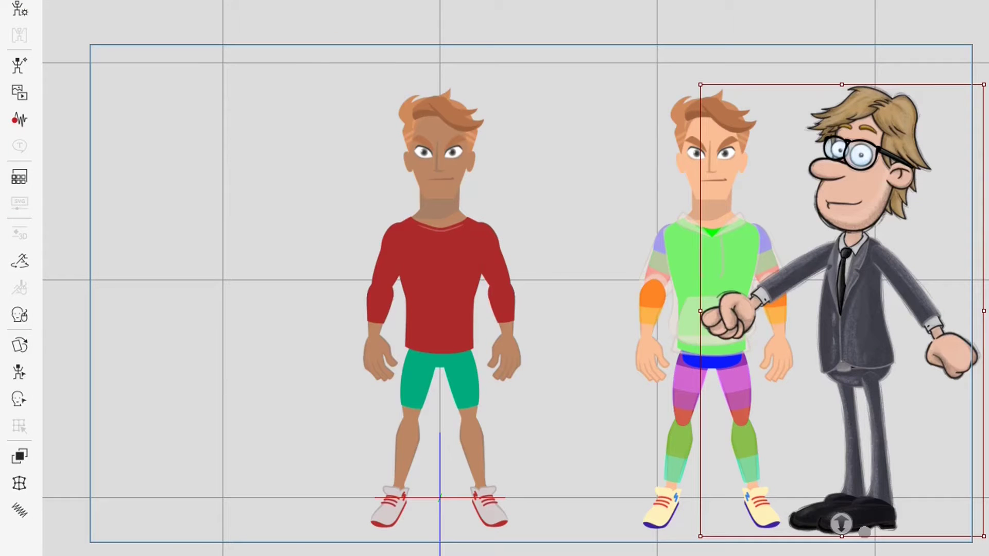